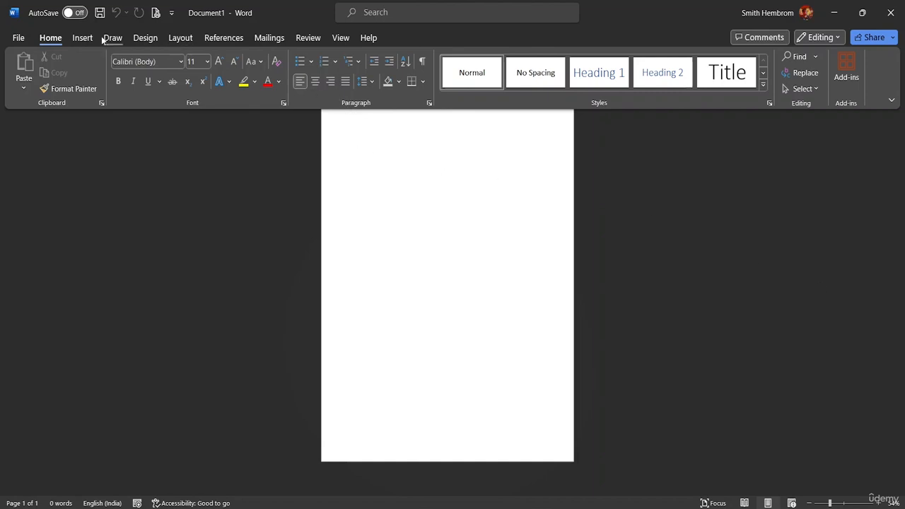
Set the document's left and top page margins to 0 cm through custom margins.
left_click(179, 38)
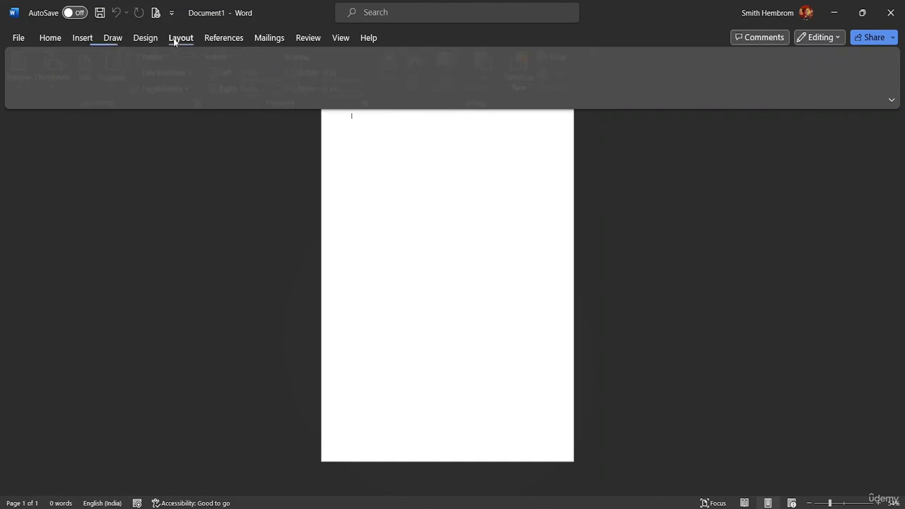
left_click(24, 83)
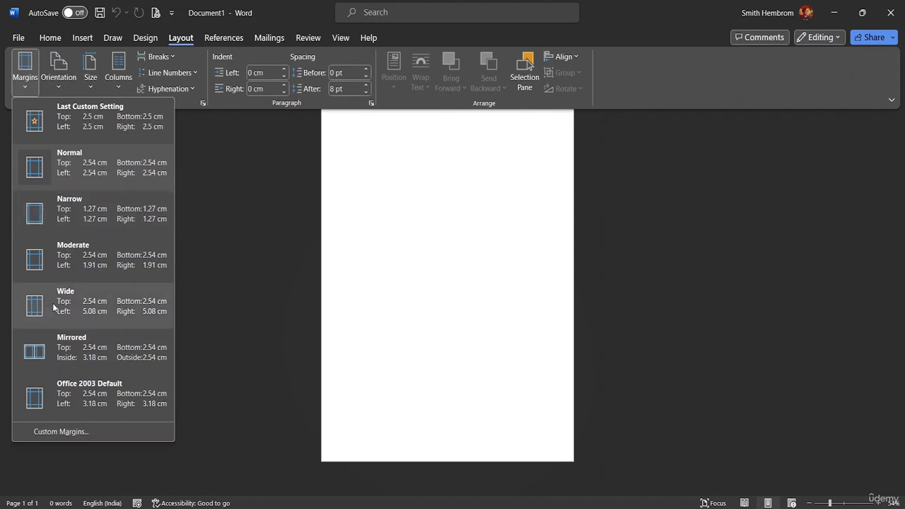
left_click(53, 435)
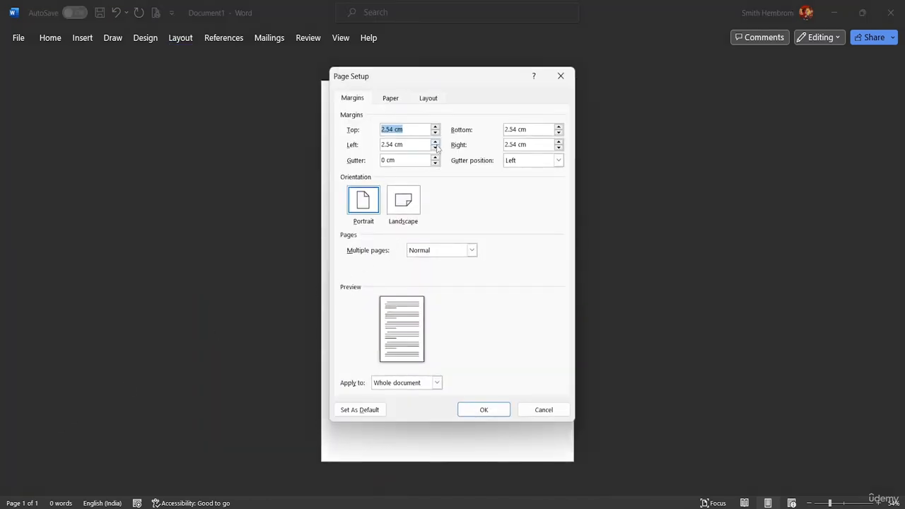
double_click(397, 145)
double_click(393, 145)
key("BackSpace")
left_click_drag(392, 129, 368, 131)
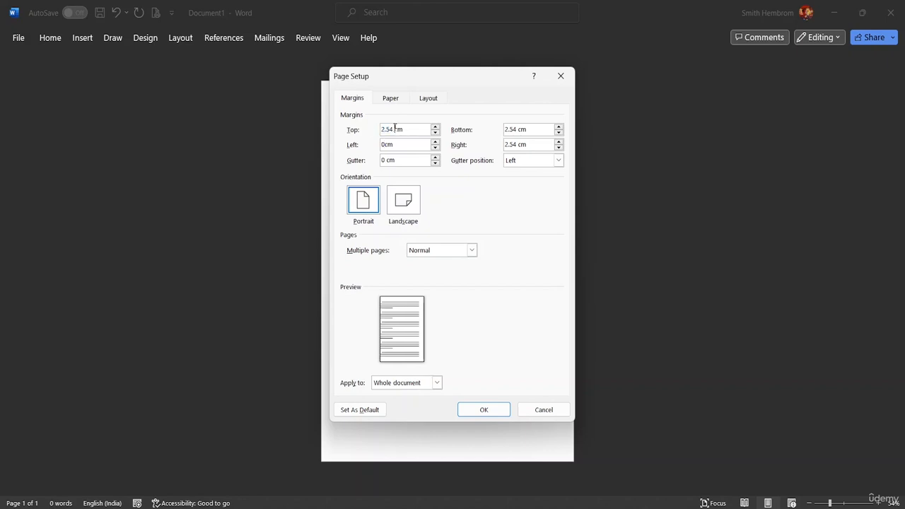
triple_click(394, 128)
key("BackSpace")
key("Return")
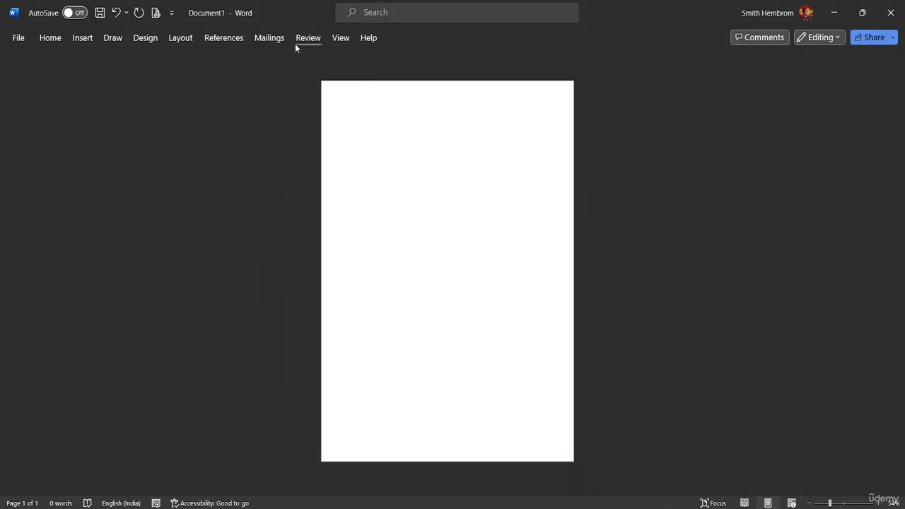
Set the document's bottom and right page margins to 0 cm through custom margins.
left_click(190, 43)
left_click(35, 87)
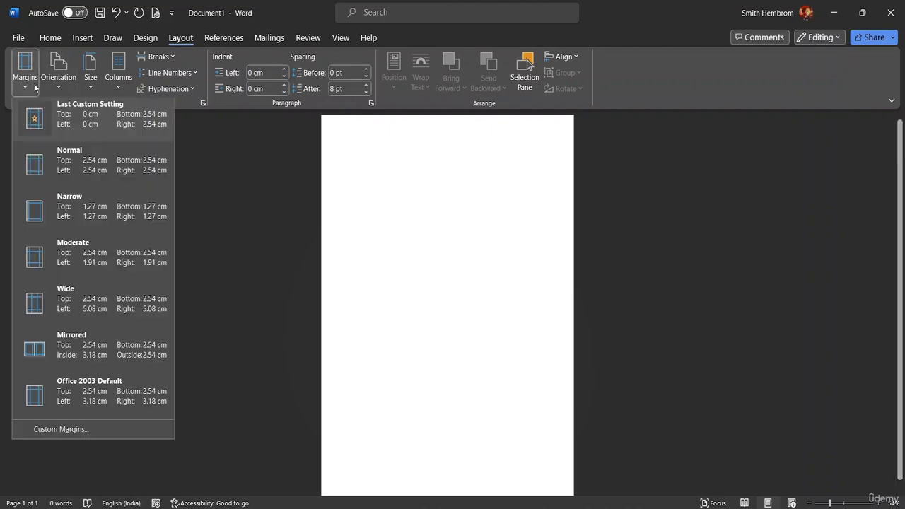
left_click(64, 429)
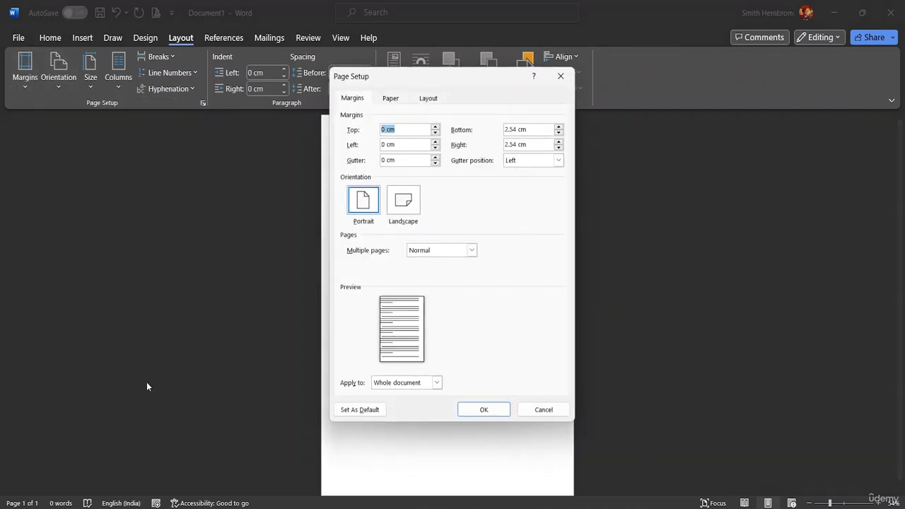
left_click(528, 129)
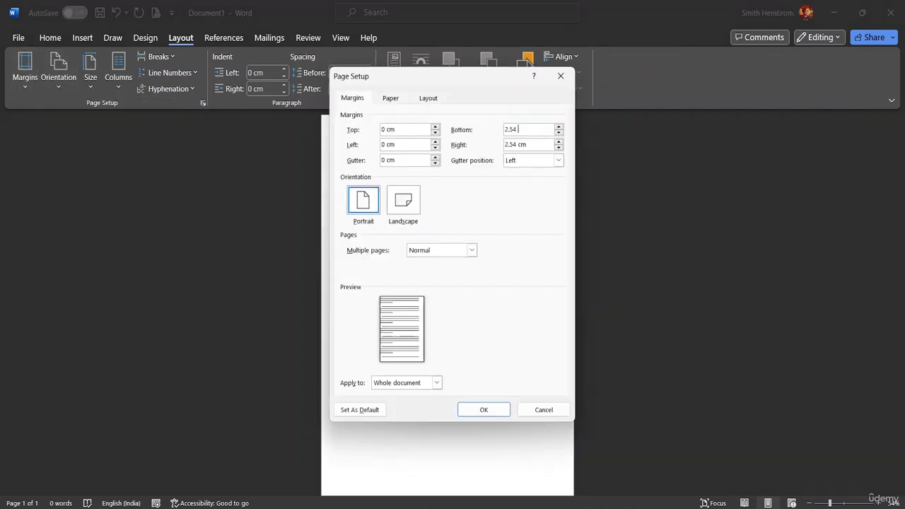
key("BackSpace")
type("0")
left_click(530, 142)
left_click(473, 413)
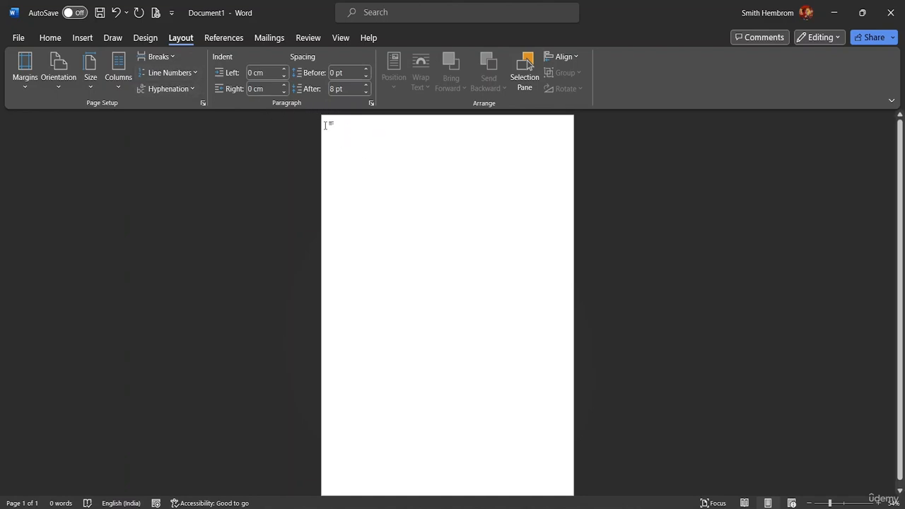
Insert a 2.54 cm square rectangle shape in the upper part of the page.
left_click(74, 37)
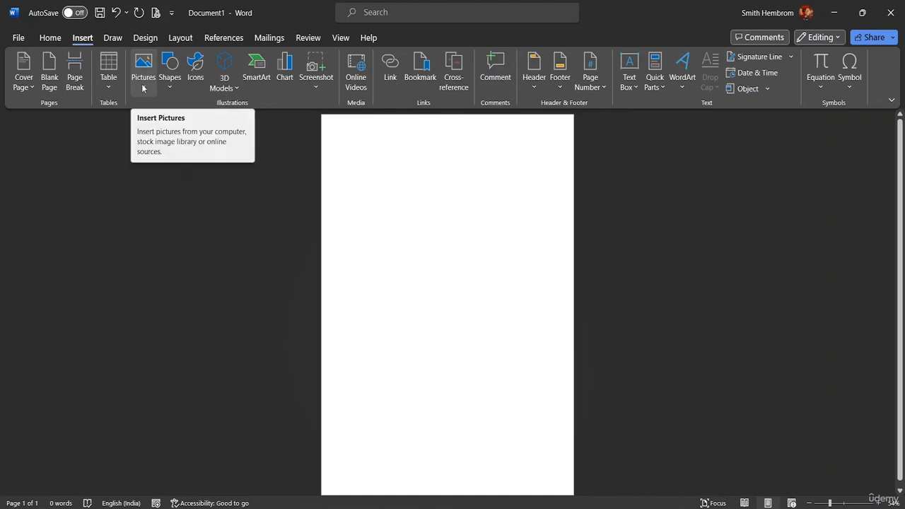
left_click(170, 78)
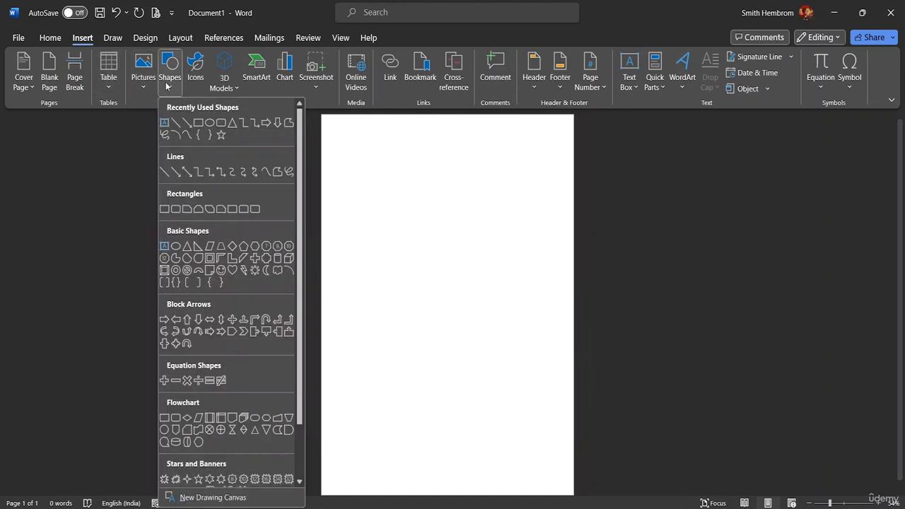
left_click(199, 123)
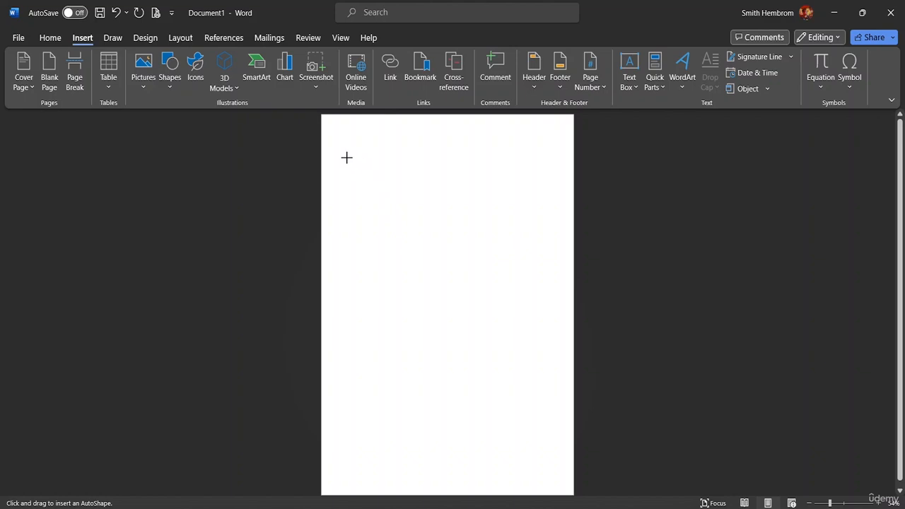
mouse_move(343, 157)
left_mouse_down()
mouse_move(374, 192)
mouse_move(382, 221)
left_mouse_up()
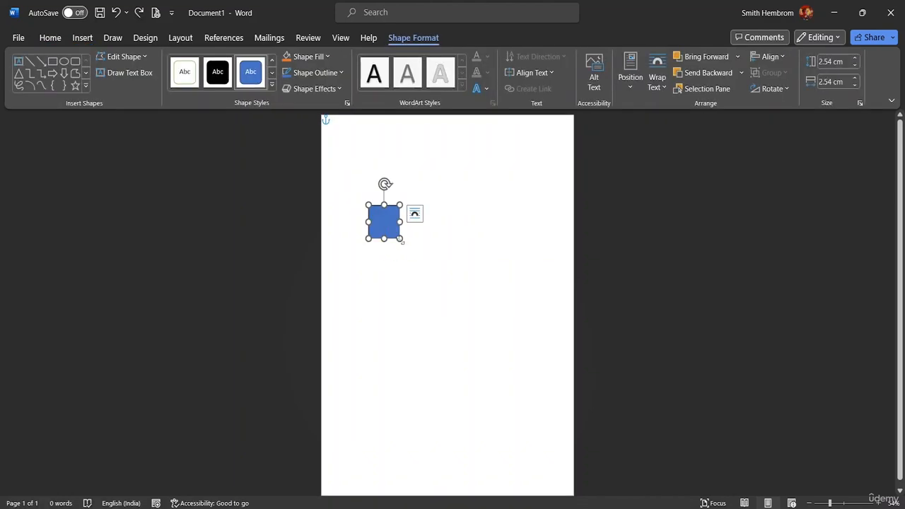
Enlarge the rectangle to about 17.4 cm high by 18.8 cm wide and move it toward the page's upper-left area.
left_click_drag(399, 238, 558, 429)
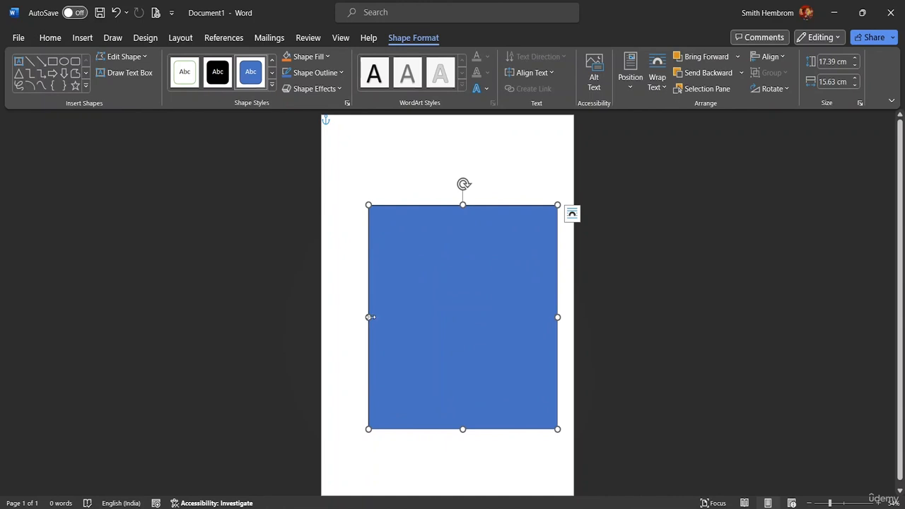
left_click_drag(369, 316, 329, 316)
left_click_drag(453, 274, 436, 210)
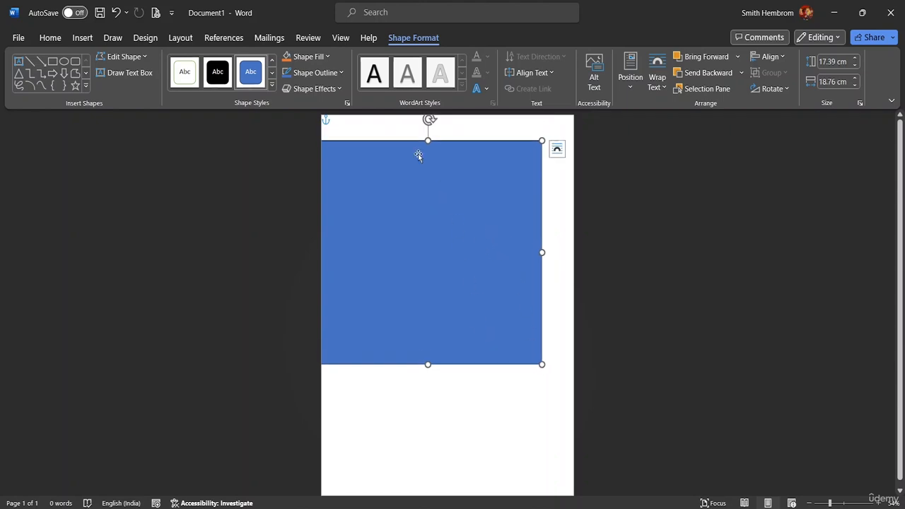
Remove the rectangle's outline.
left_click(329, 74)
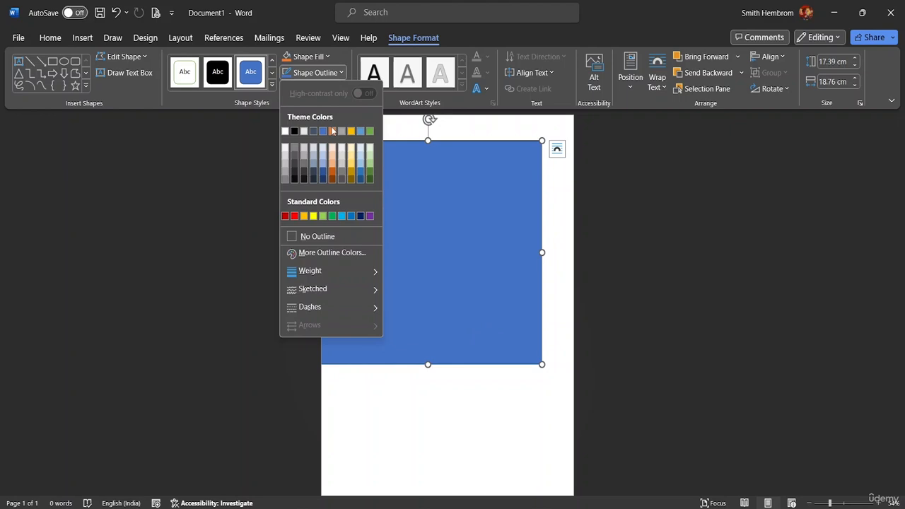
left_click(322, 238)
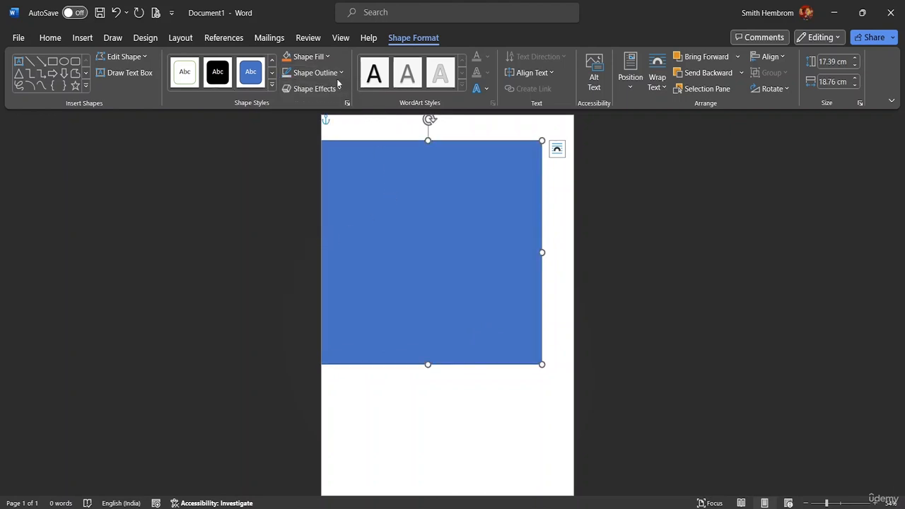
Fill the rectangle with a brighter custom blue.
left_click(325, 58)
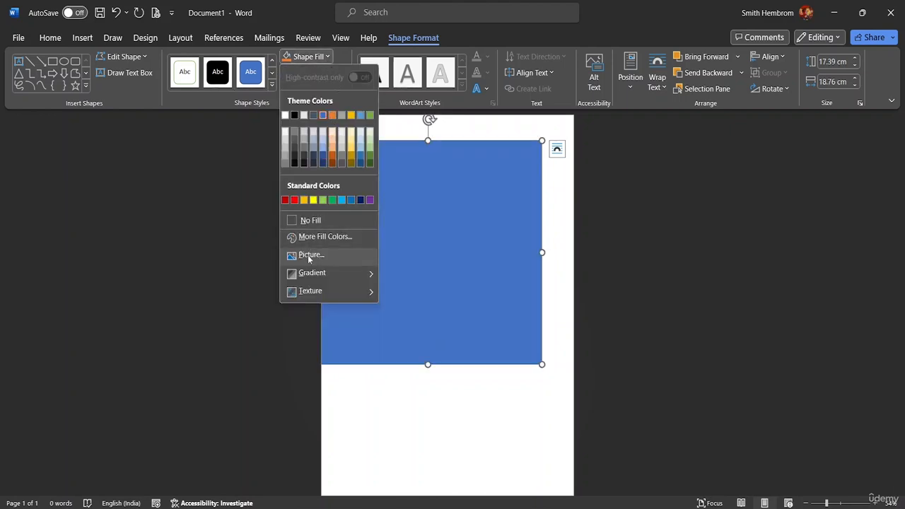
left_click(324, 236)
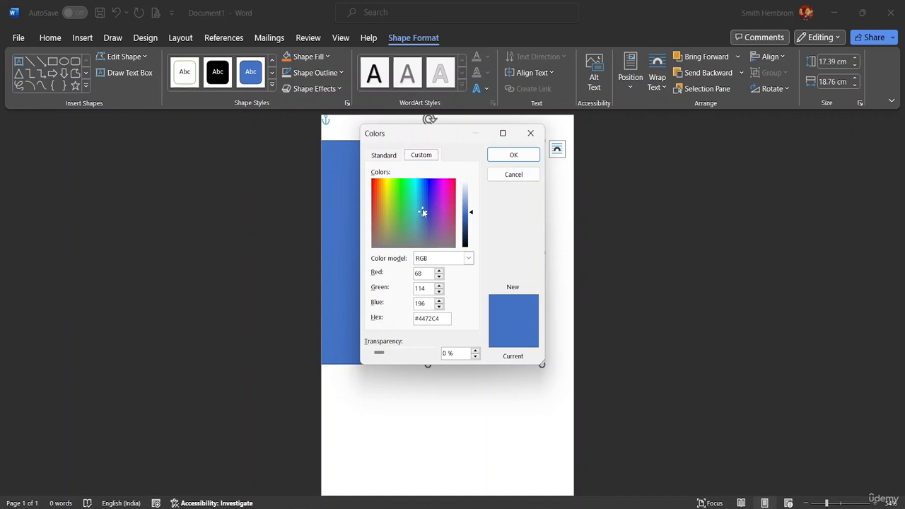
left_click(422, 196)
key("Return")
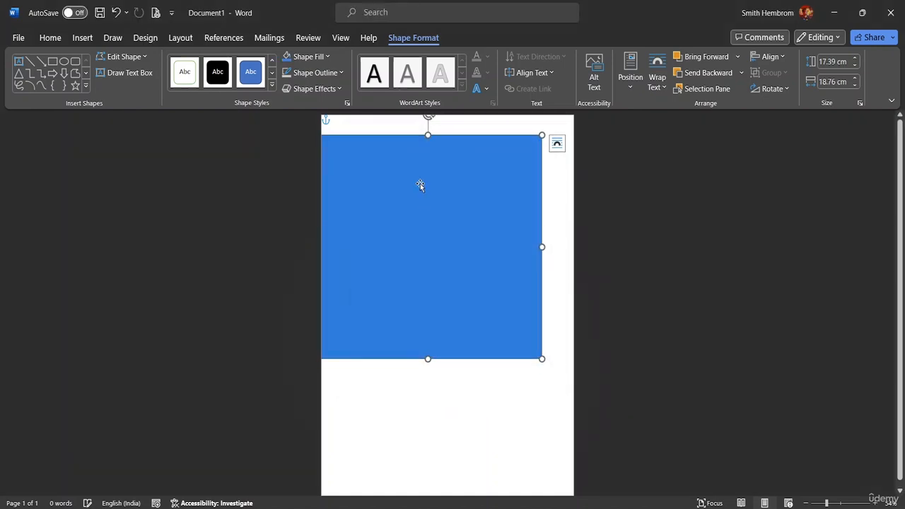
Fill the rectangle with a lighter blue theme color and rotate it clockwise into a diamond orientation.
left_click(325, 59)
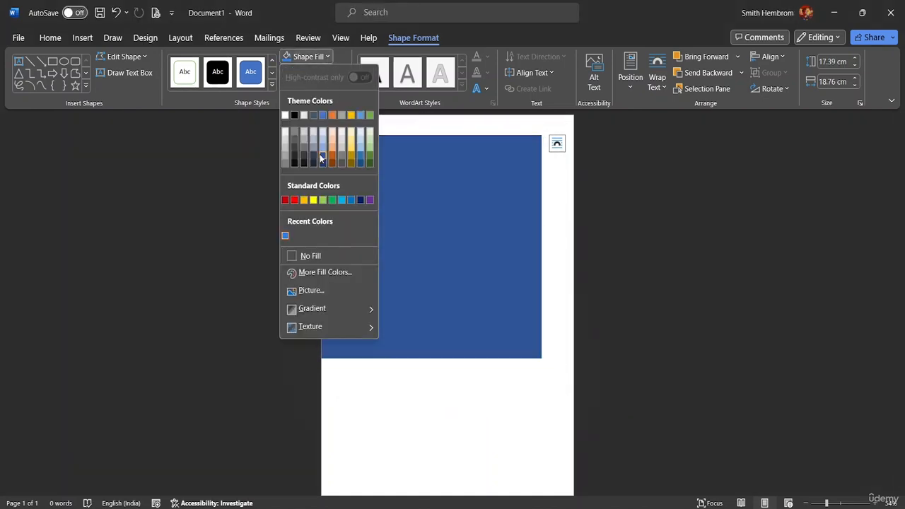
left_click(322, 151)
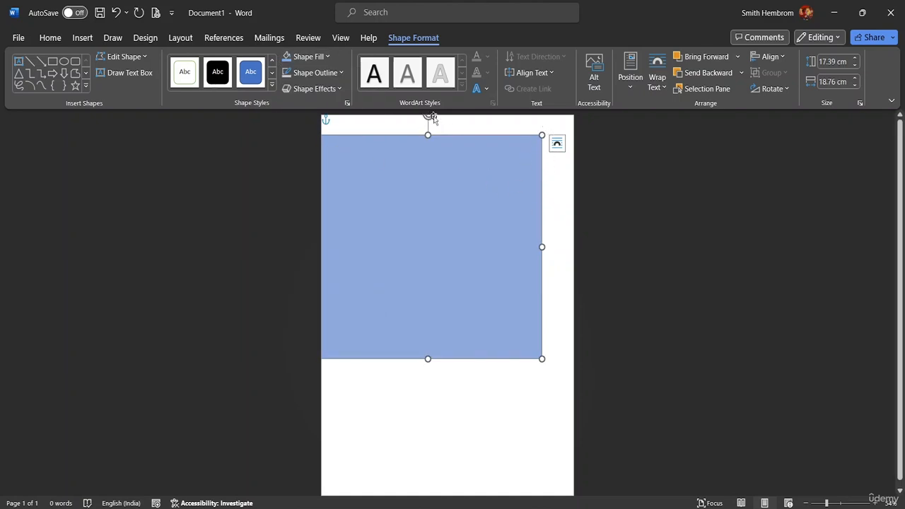
left_click_drag(428, 118, 496, 174)
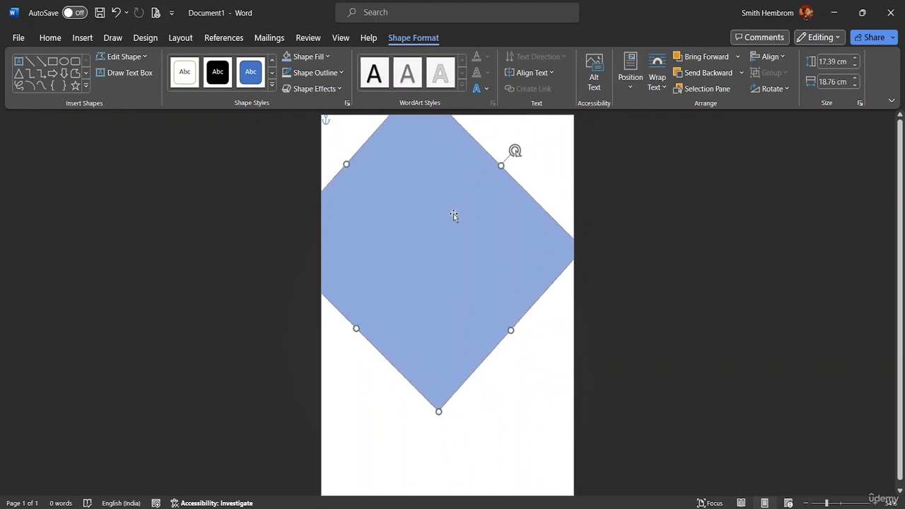
Move the rotated rectangle into the page's upper-left corner so that it runs past the top and left page edges.
left_click_drag(445, 209, 386, 124)
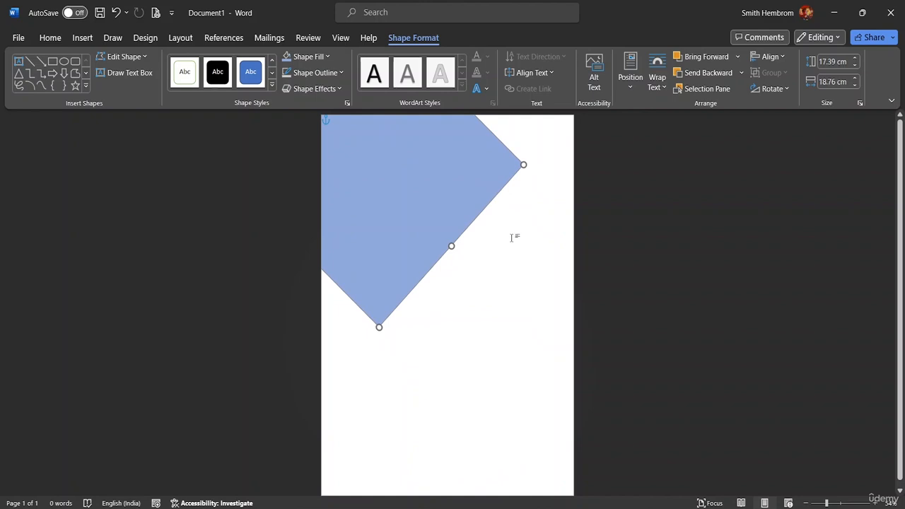
left_click_drag(418, 158, 410, 150)
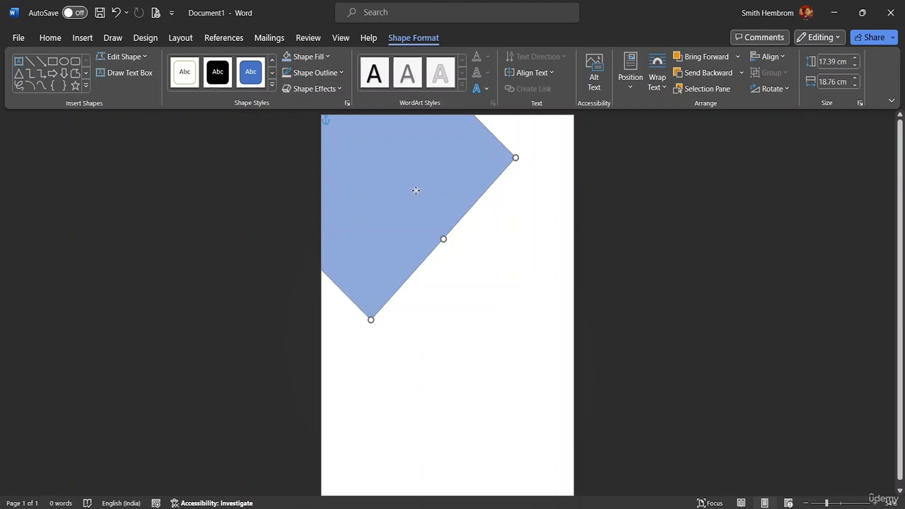
mouse_move(415, 190)
left_mouse_down()
mouse_move(438, 200)
mouse_move(412, 193)
left_mouse_up()
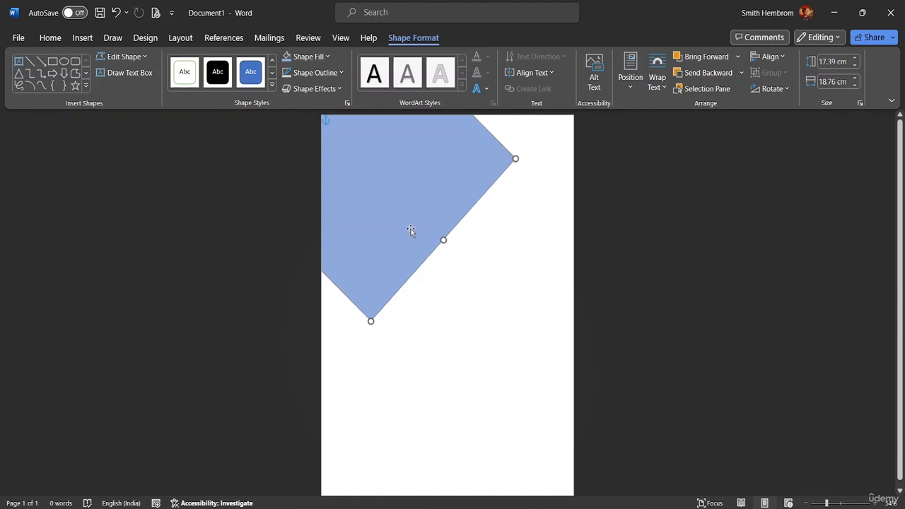
Duplicate the rotated rectangle, offset the copy slightly to the right of the original, and leave the copy selected.
key("alt")
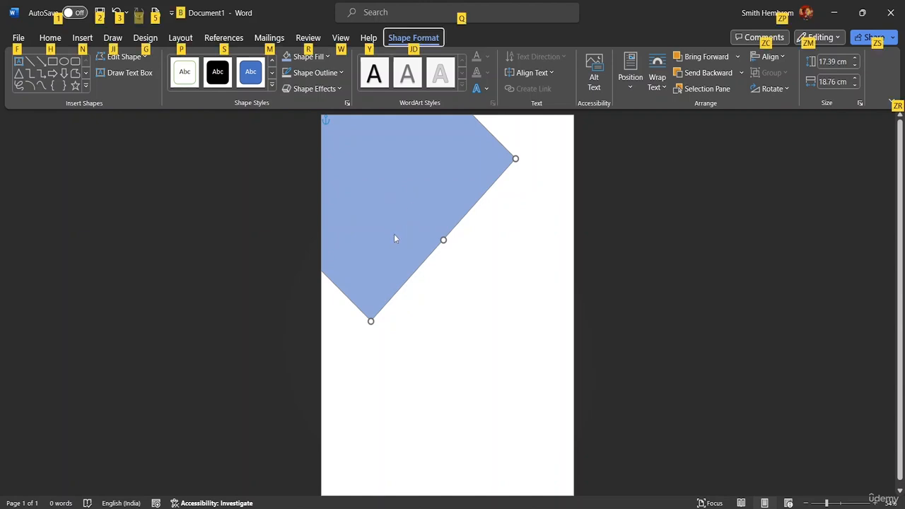
left_click_drag(413, 233, 435, 227)
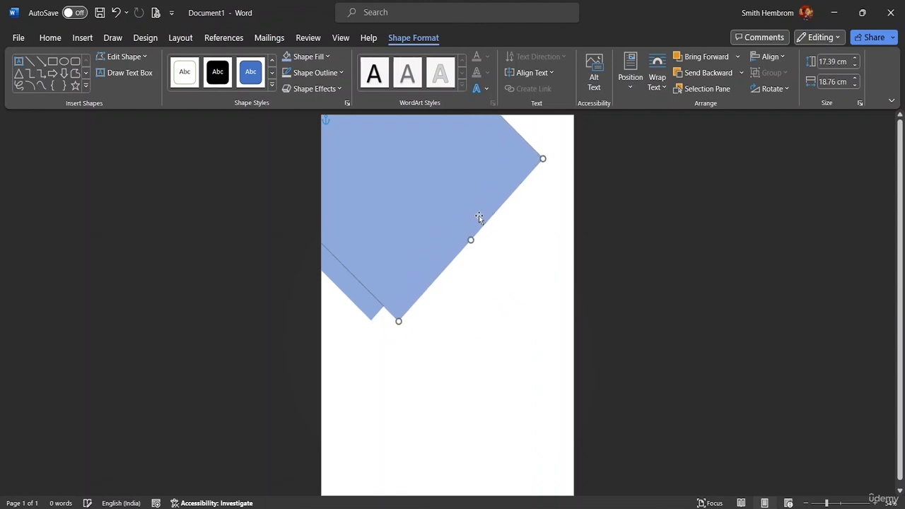
left_click(365, 299)
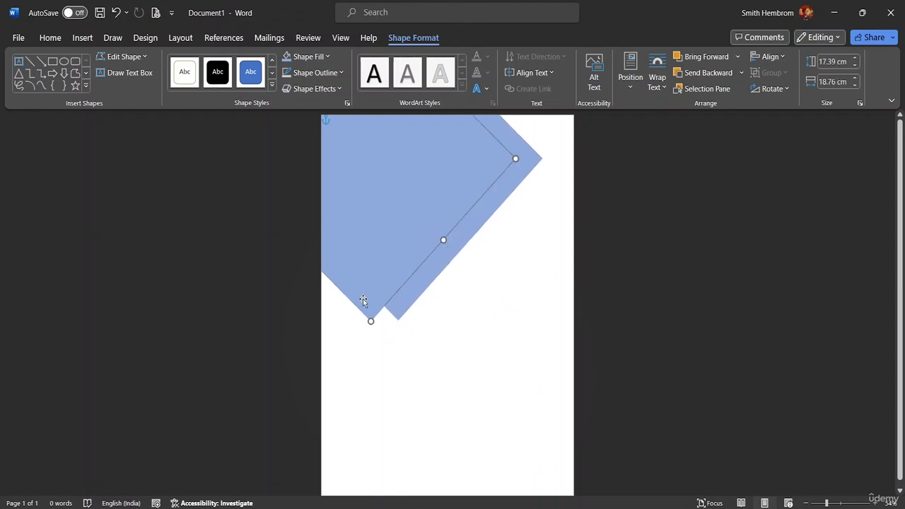
left_click(455, 244)
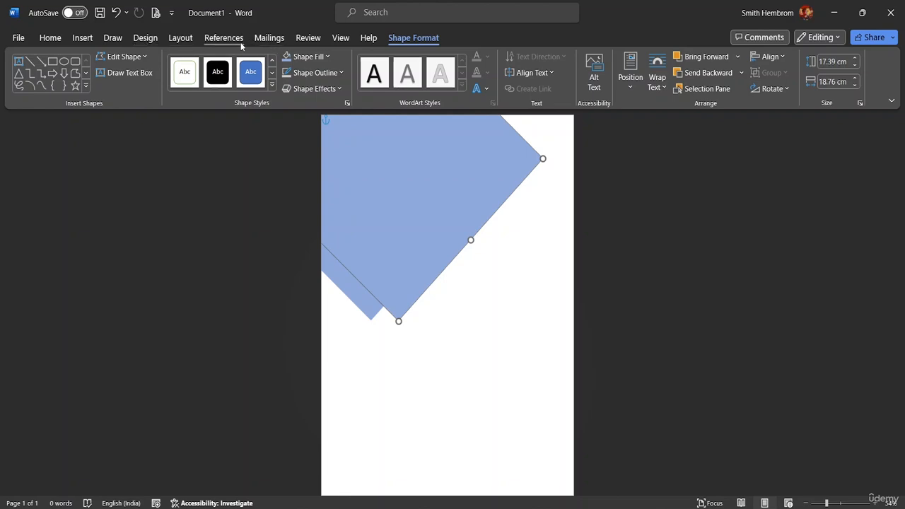
left_click(51, 38)
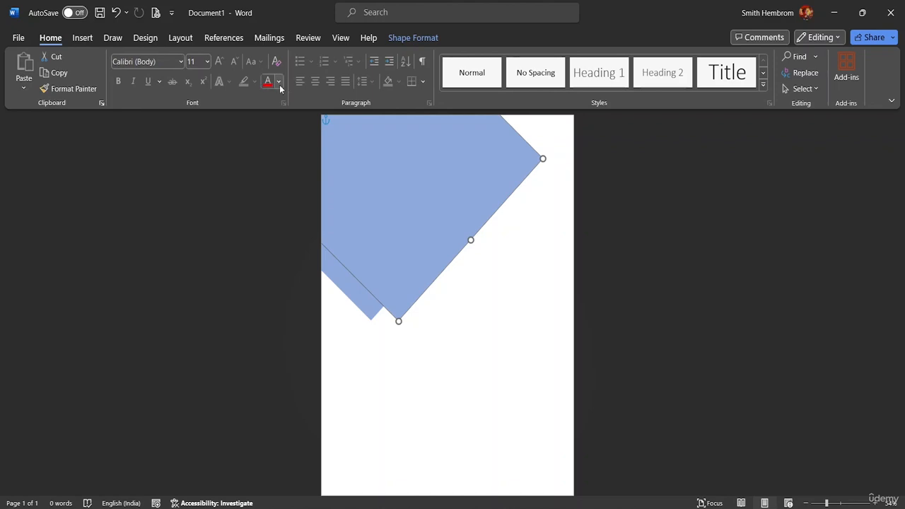
left_click(412, 38)
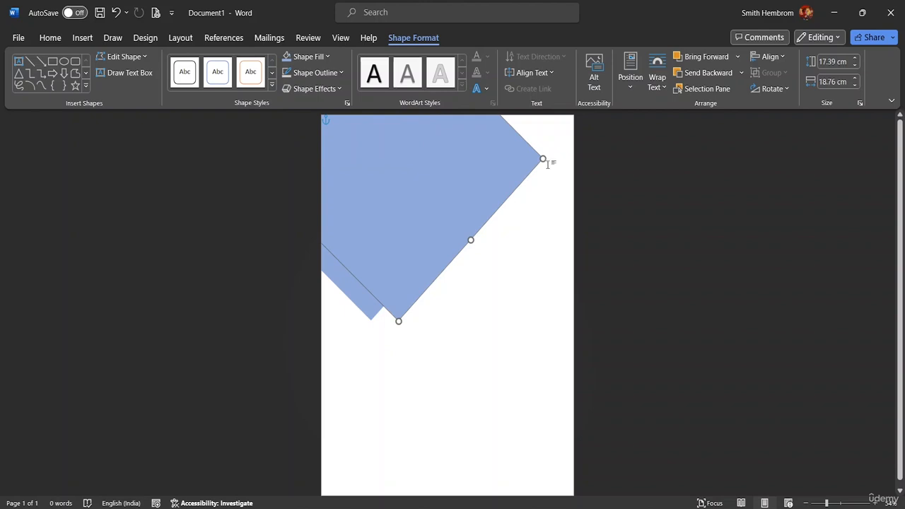
Edit the front copy's points to bend its lower-right edge outward into a curve near the right corner.
left_click(148, 57)
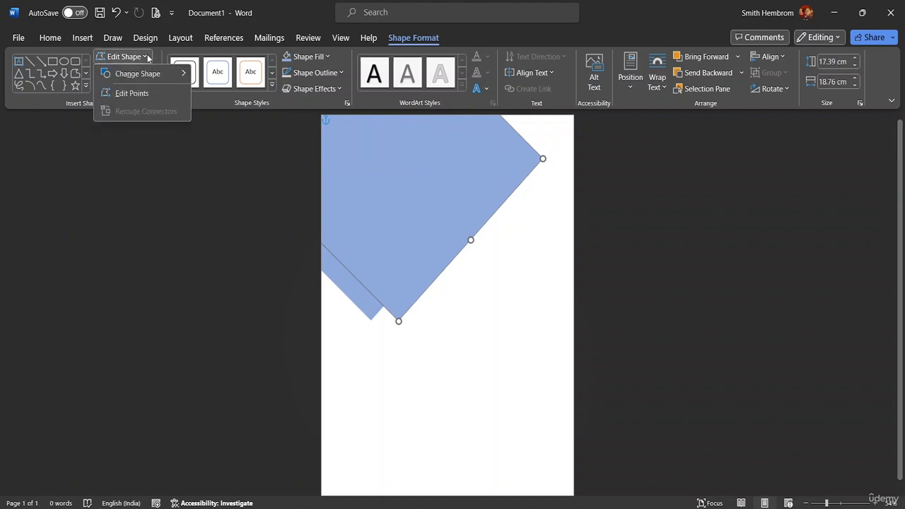
left_click(147, 99)
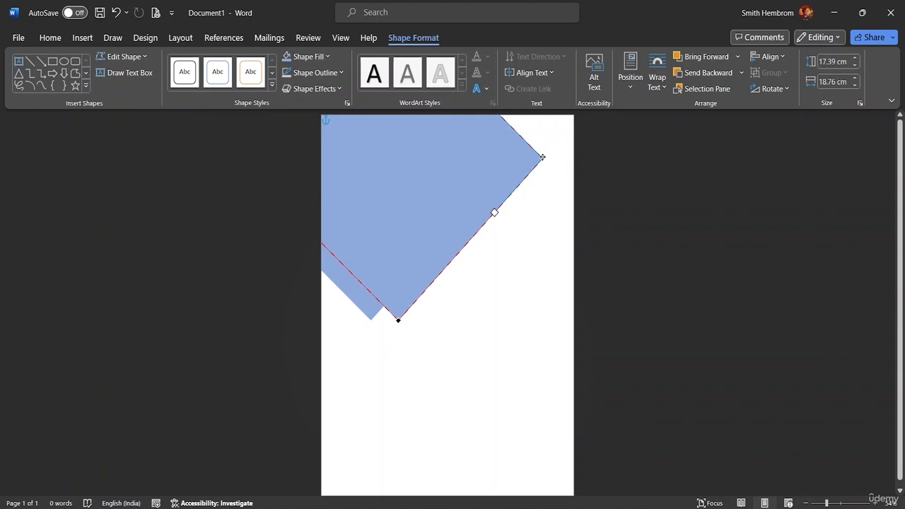
left_click_drag(494, 214, 545, 202)
left_click(545, 182)
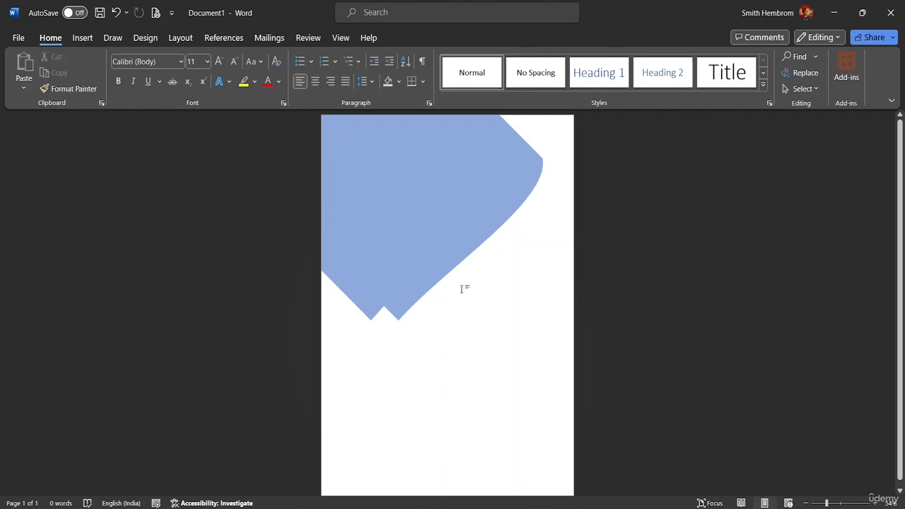
Edit the front copy's points and shift its right corner slightly upward.
left_click(502, 136)
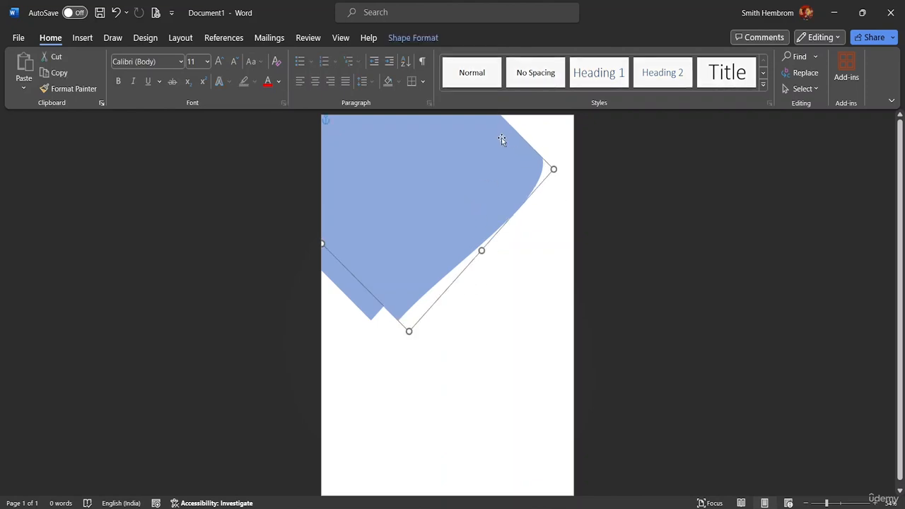
left_click(396, 37)
left_click(124, 56)
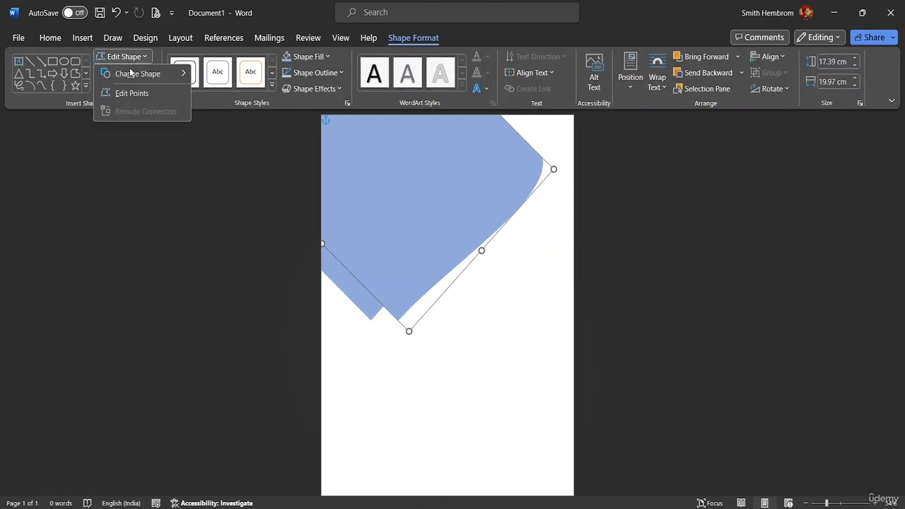
left_click(133, 98)
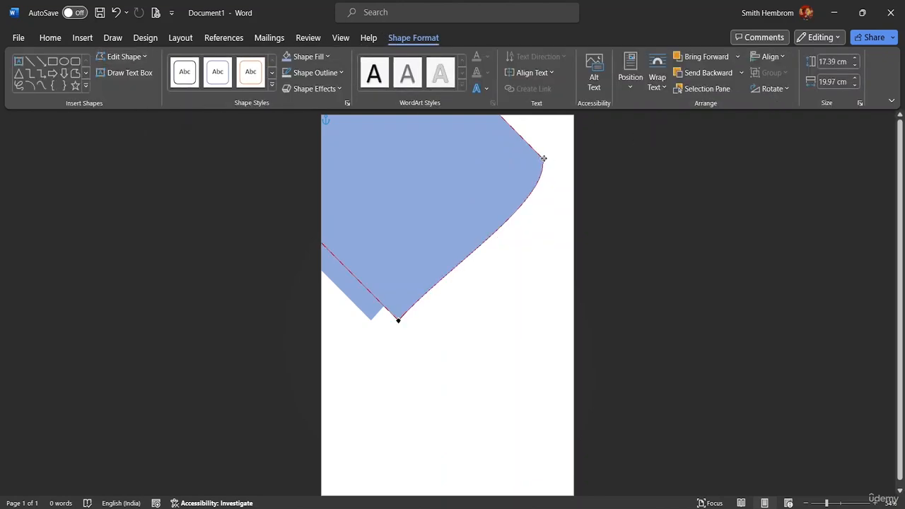
left_click(559, 135)
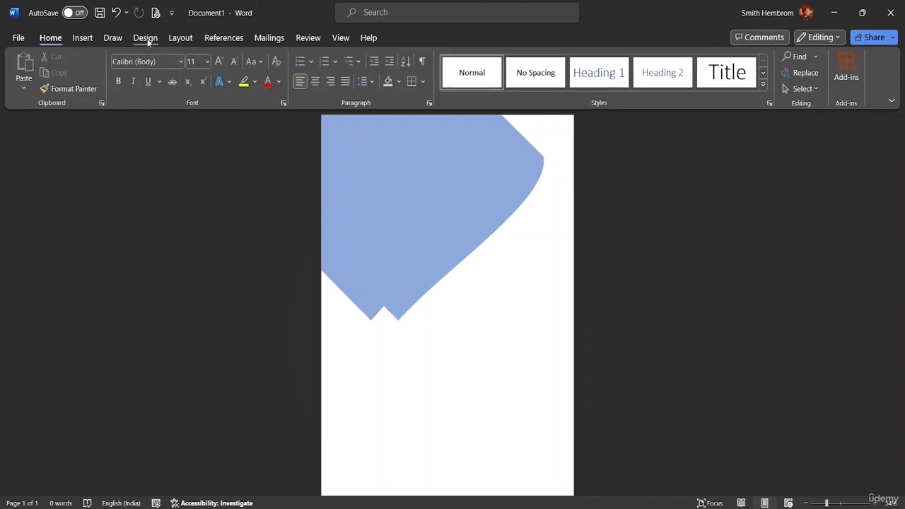
Edit the front copy's points to flatten the curve just below its right corner.
left_click(424, 136)
left_click(397, 37)
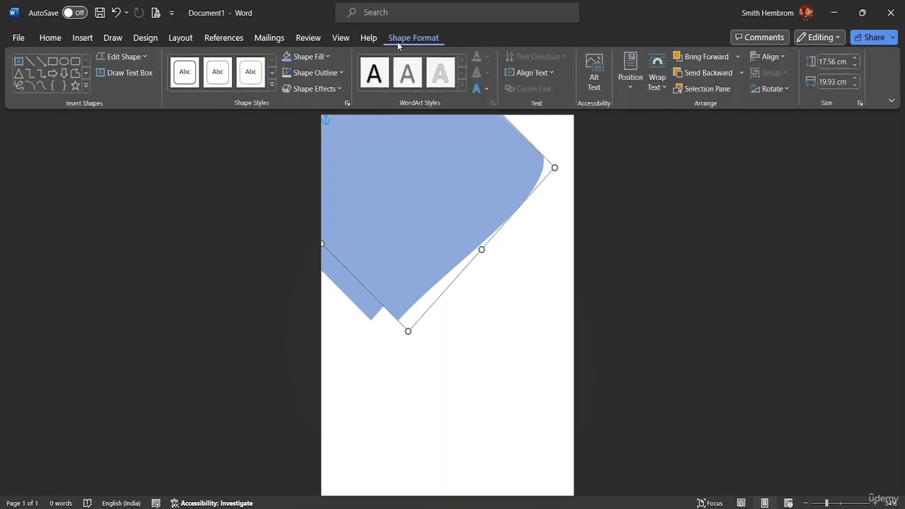
left_click(143, 57)
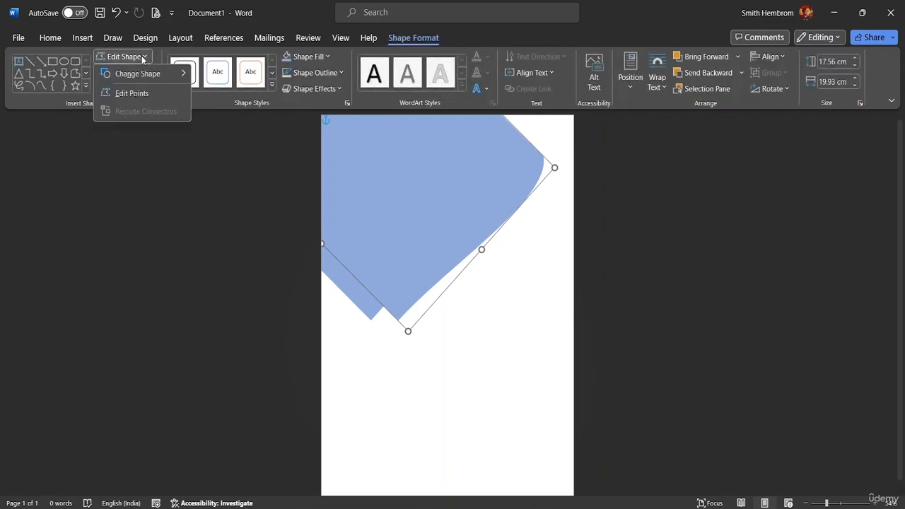
left_click(134, 93)
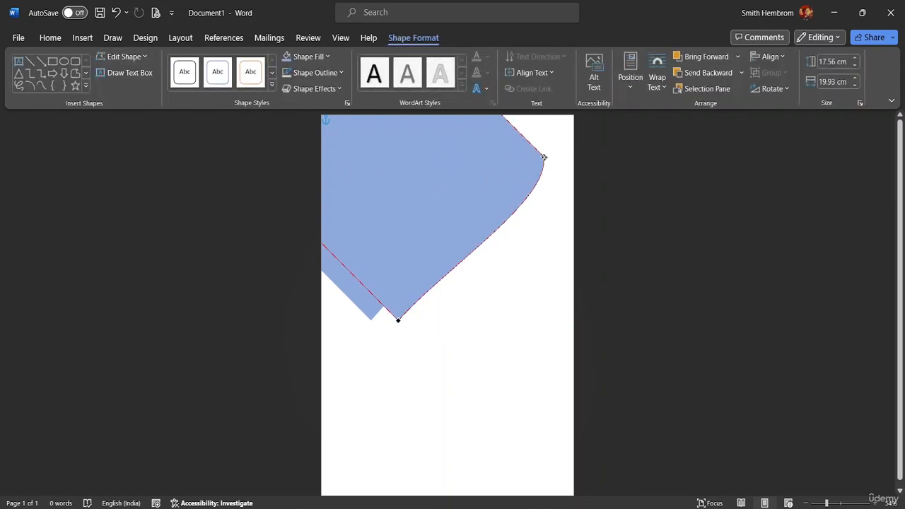
left_click(543, 156)
left_click_drag(550, 199, 524, 203)
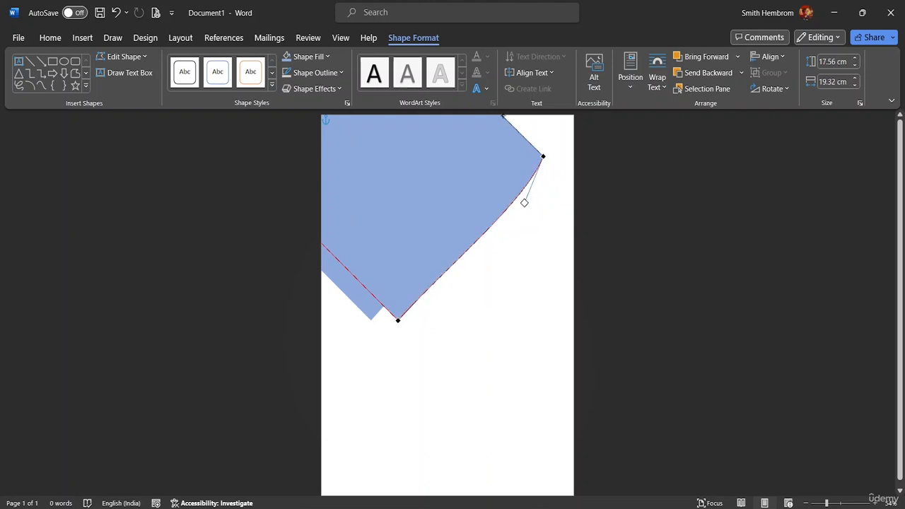
Move the front copy down the page and edit its points to bow the upper-right edge outward into a large curve.
left_click_drag(499, 139, 515, 220)
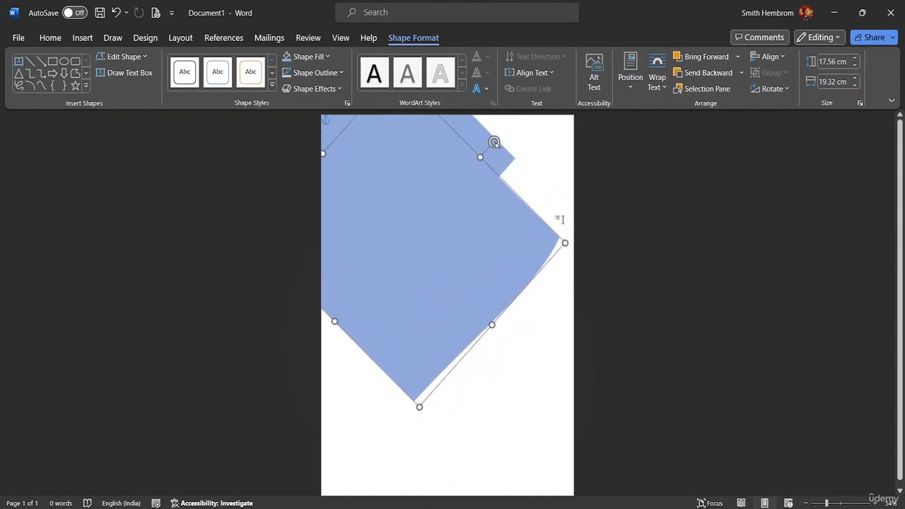
left_click(144, 56)
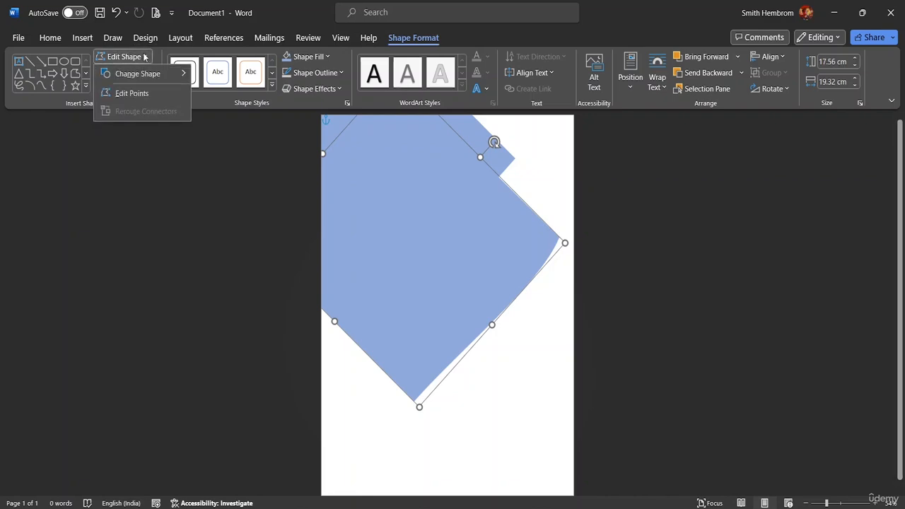
left_click(134, 93)
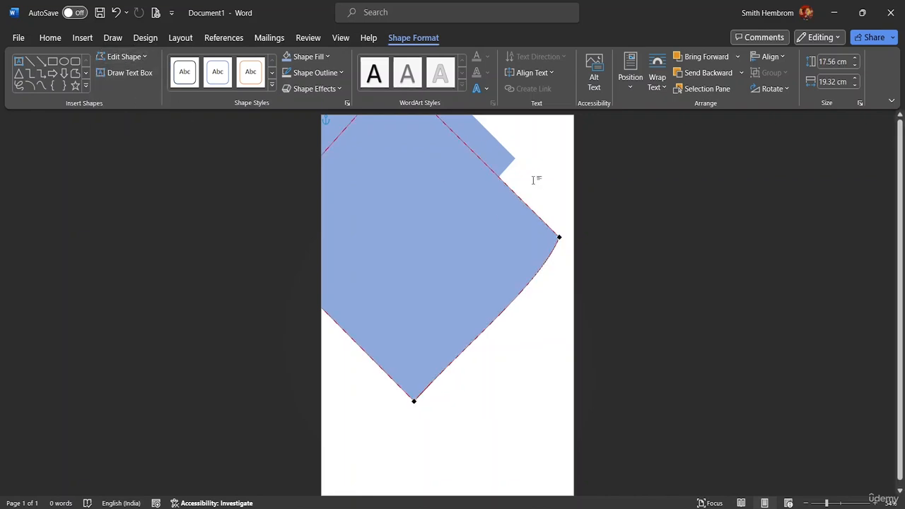
left_click(558, 238)
left_click_drag(504, 183, 556, 67)
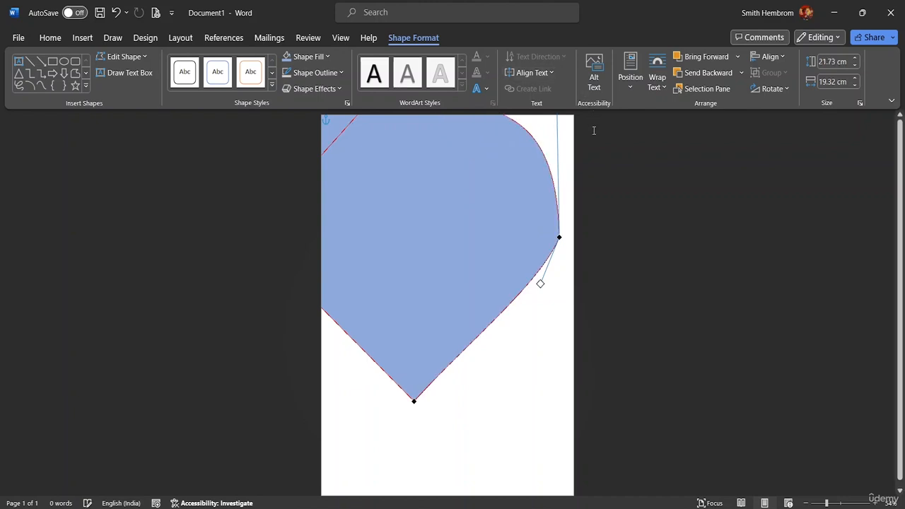
left_click(489, 218)
left_click_drag(502, 196, 501, 112)
key("ctrl+z")
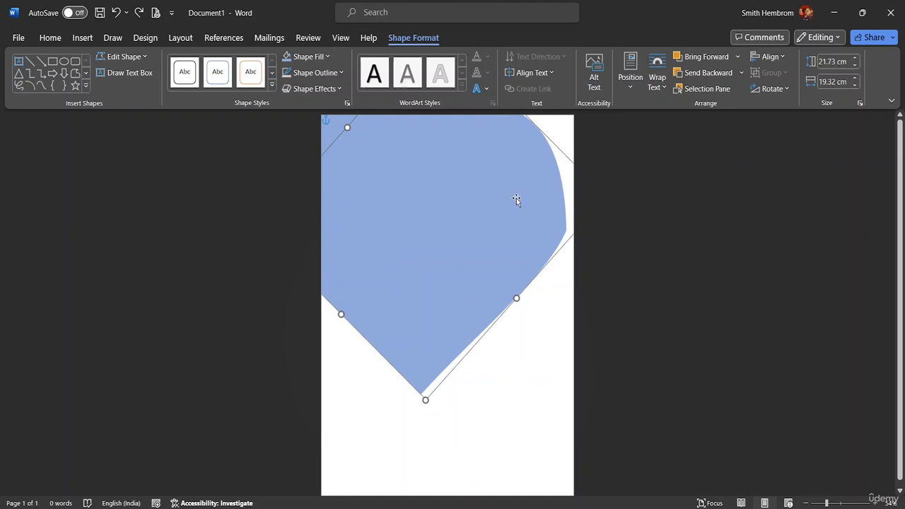
Move the front shape over the page's upper-right corner and resize it to 22.58 cm high by 18.12 cm wide.
left_click_drag(408, 234, 430, 150)
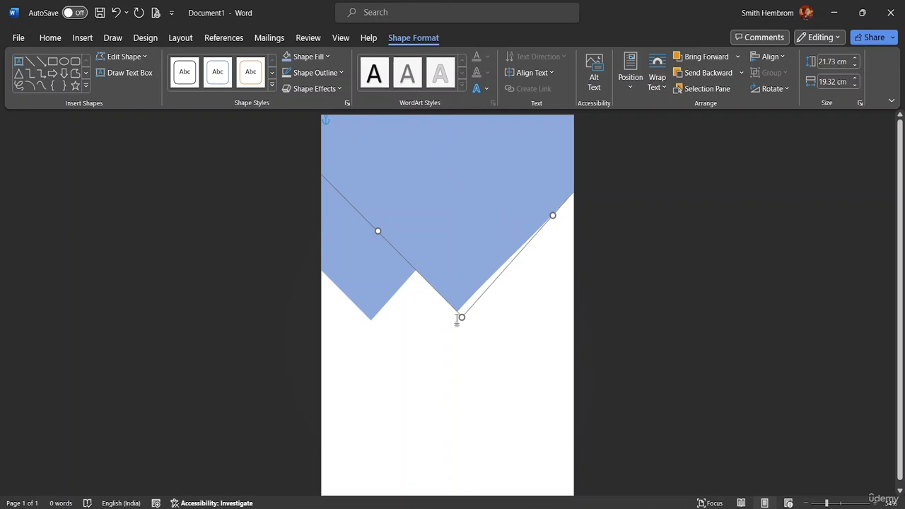
mouse_move(461, 316)
left_mouse_down()
mouse_move(459, 301)
mouse_move(448, 304)
mouse_move(449, 319)
left_mouse_up()
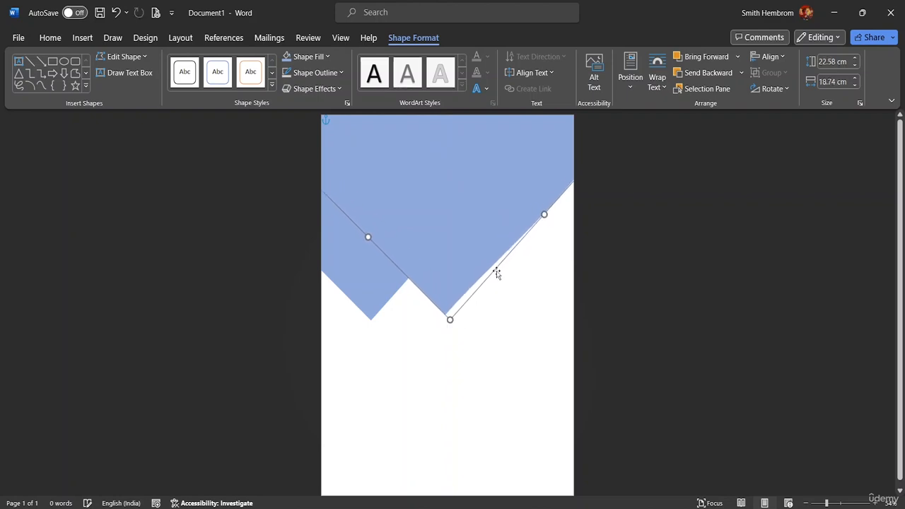
mouse_move(545, 212)
left_mouse_down()
mouse_move(525, 196)
mouse_move(540, 205)
left_mouse_up()
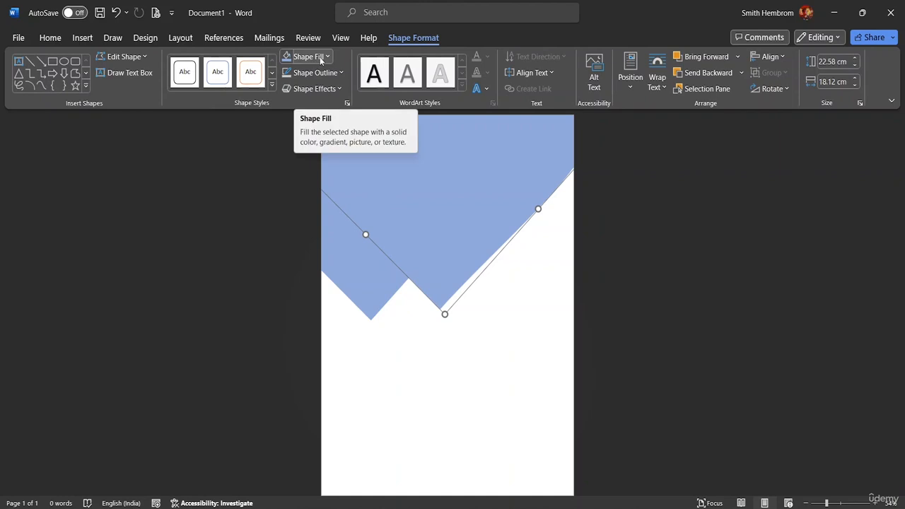
left_click(148, 64)
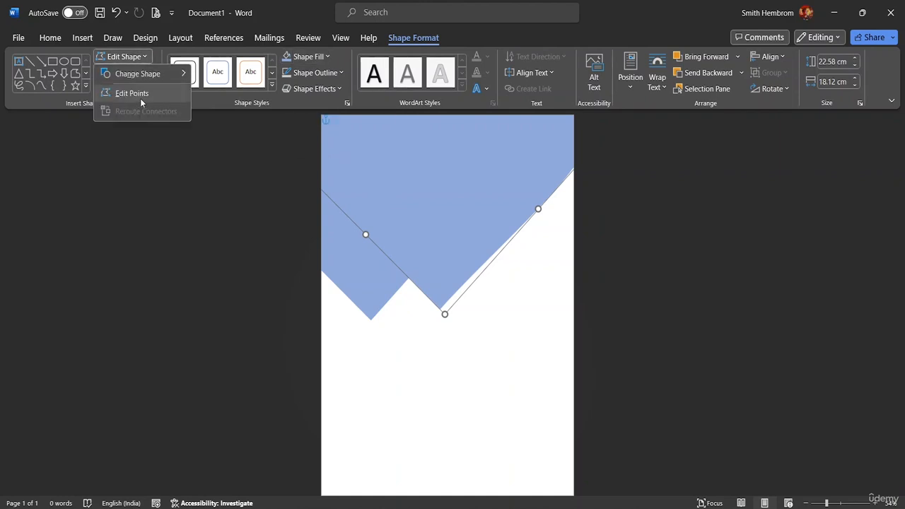
left_click(139, 95)
left_click(440, 309)
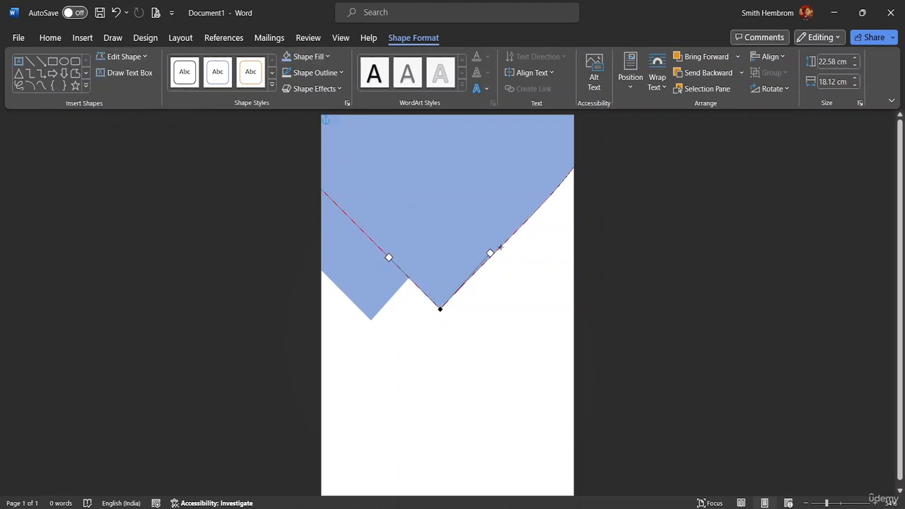
left_click(503, 273)
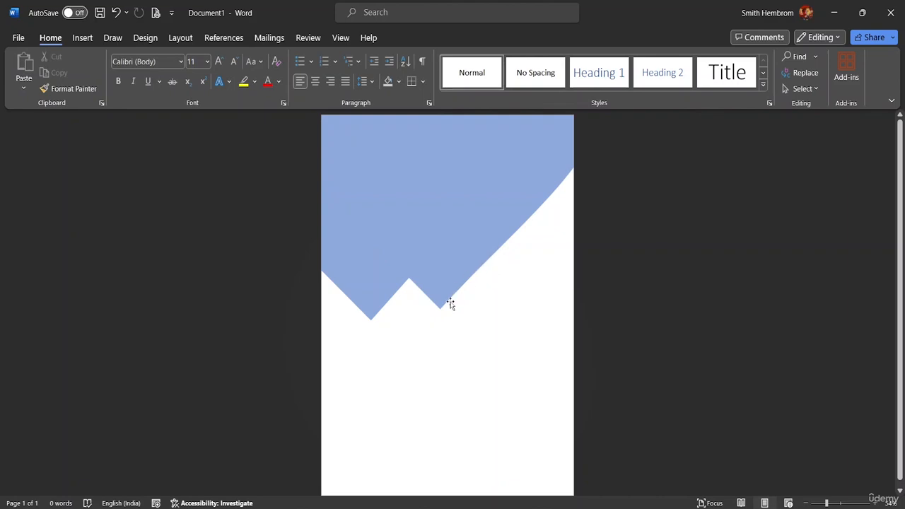
Edit the front shape's bottom point so its right edge curves inward and its left edge bulges outward toward the tip.
left_click(468, 256)
left_click(410, 38)
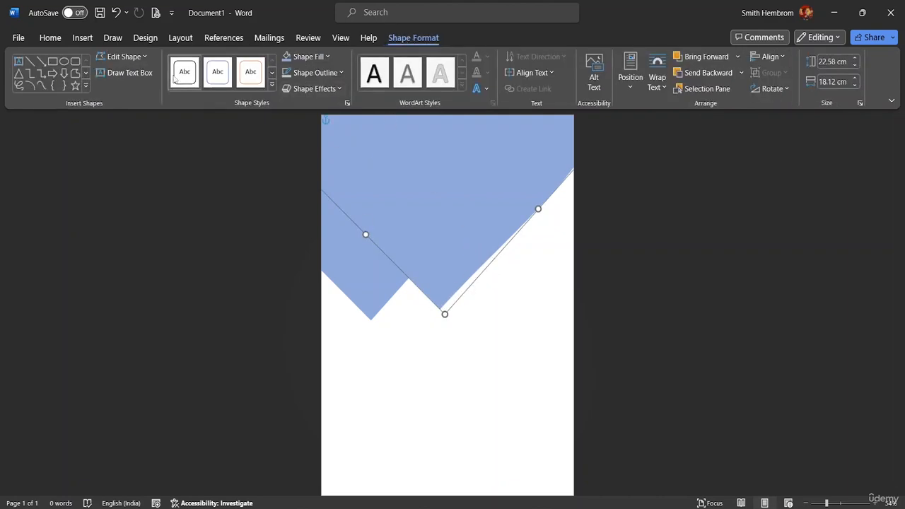
left_click(126, 57)
left_click(138, 89)
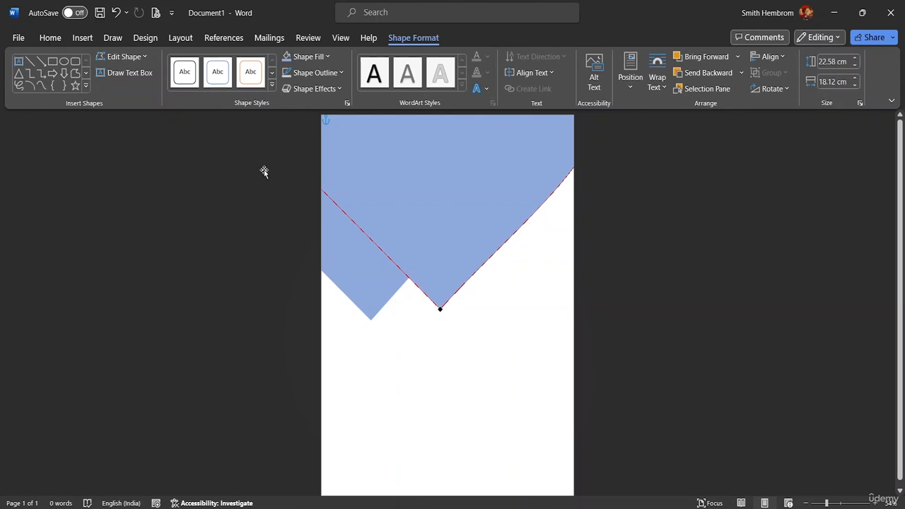
left_click(439, 309)
left_click_drag(490, 252, 407, 238)
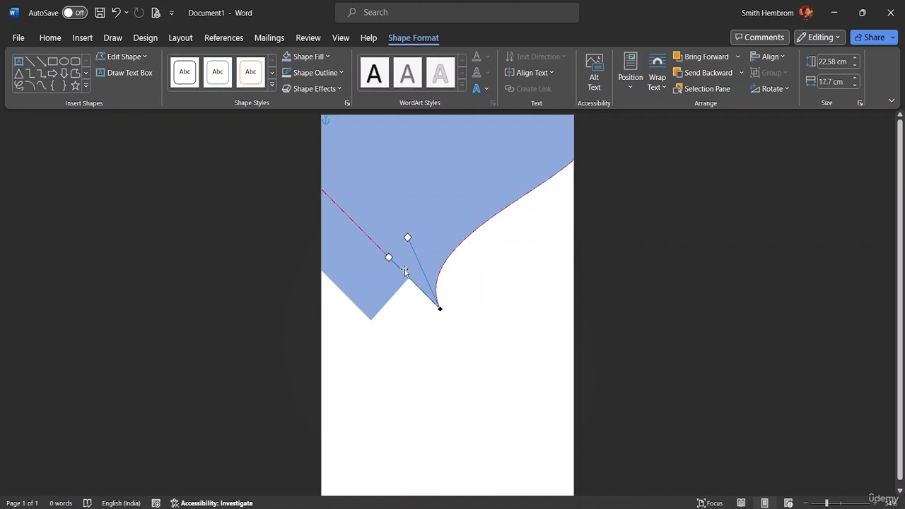
left_click_drag(390, 256, 356, 300)
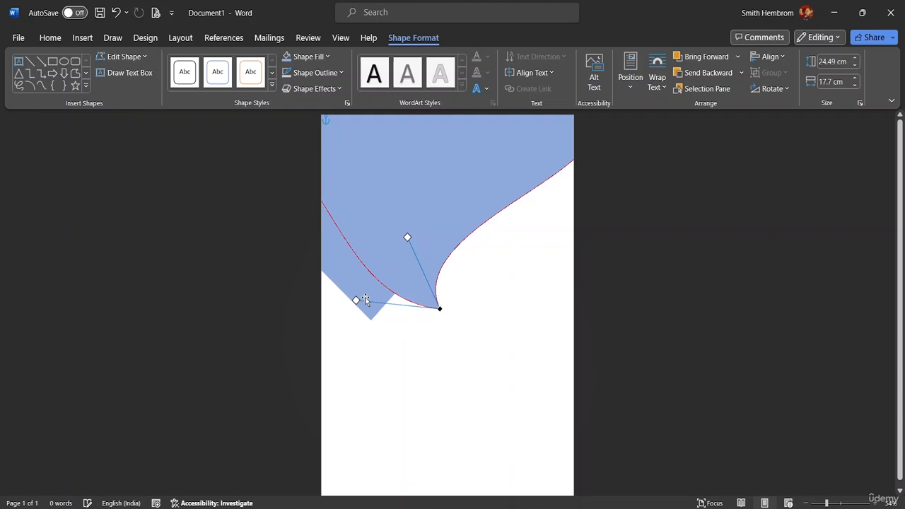
left_click(539, 250)
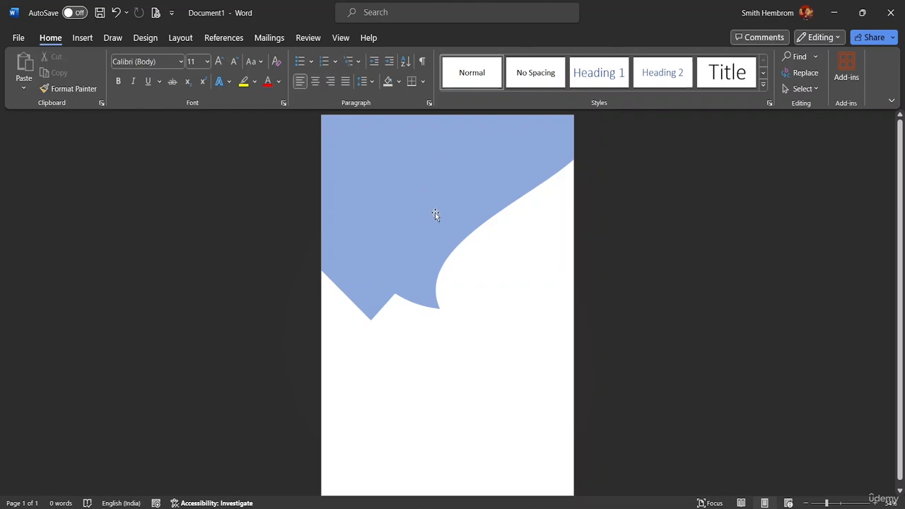
Duplicate the curved front shape and offset the copy to the right of the original.
scroll(535, 220, "down", 1)
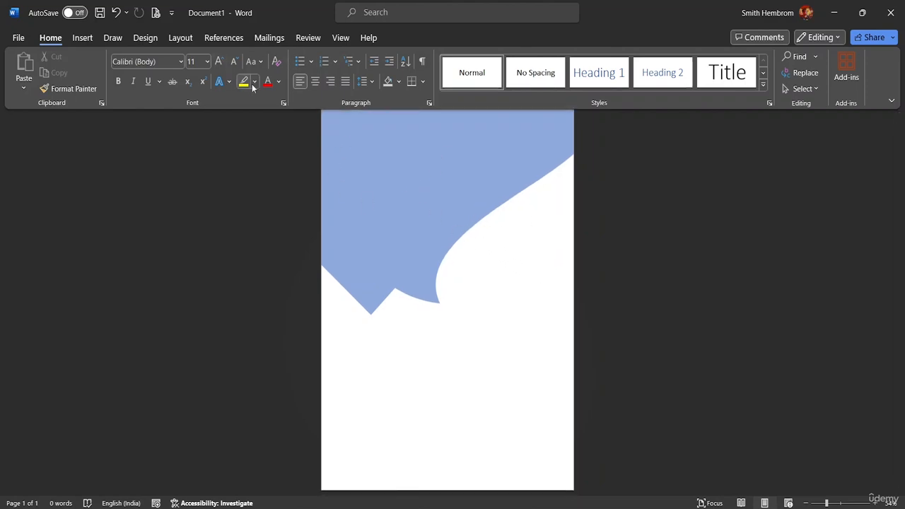
left_click(401, 185)
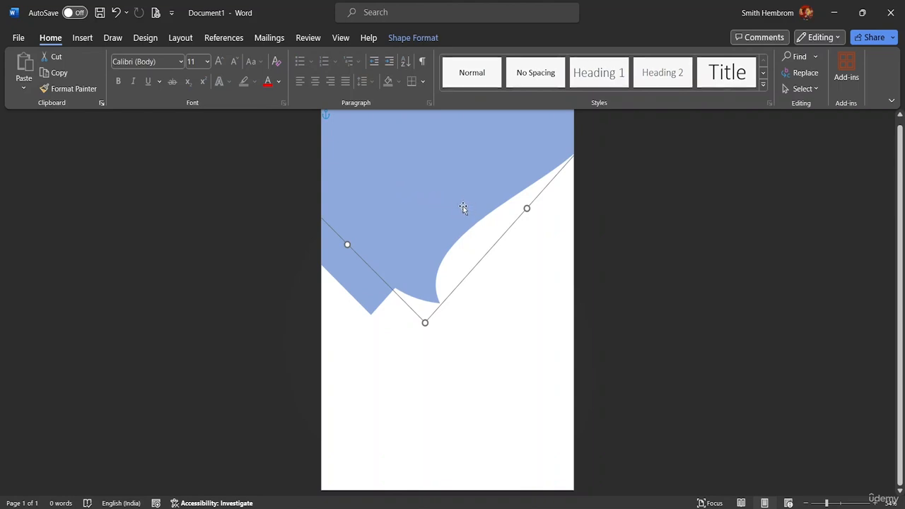
left_click_drag(454, 217, 459, 222)
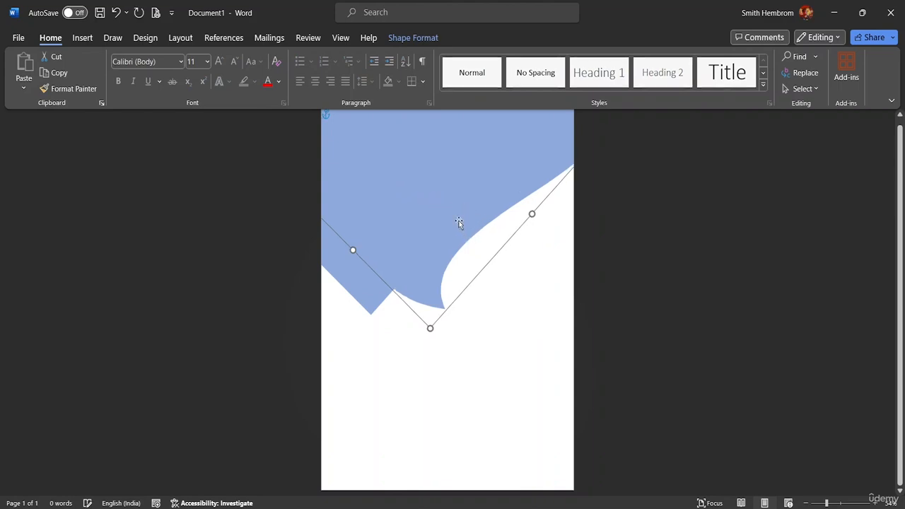
left_click_drag(442, 182, 478, 166)
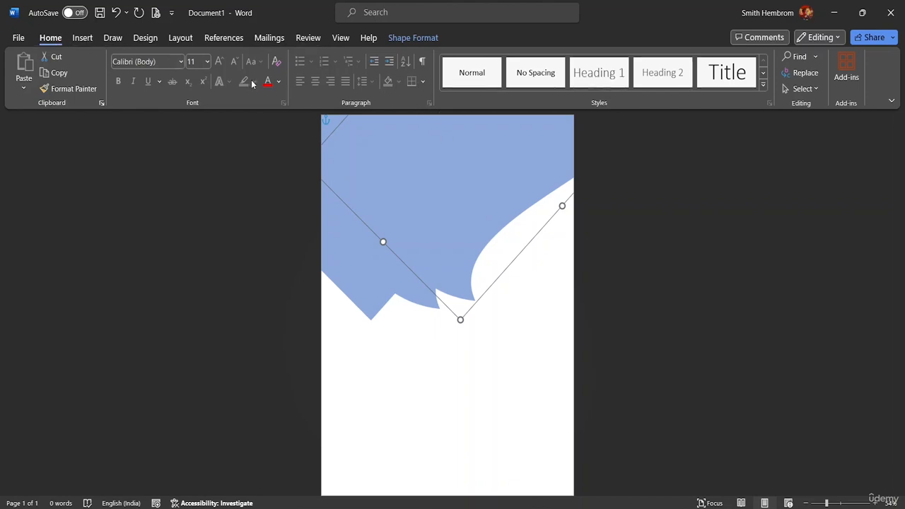
left_click(279, 83)
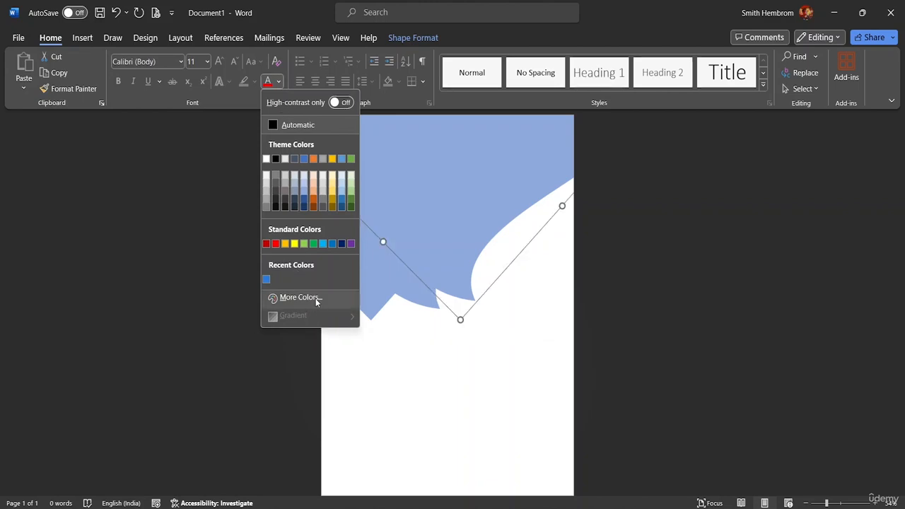
left_click(443, 209)
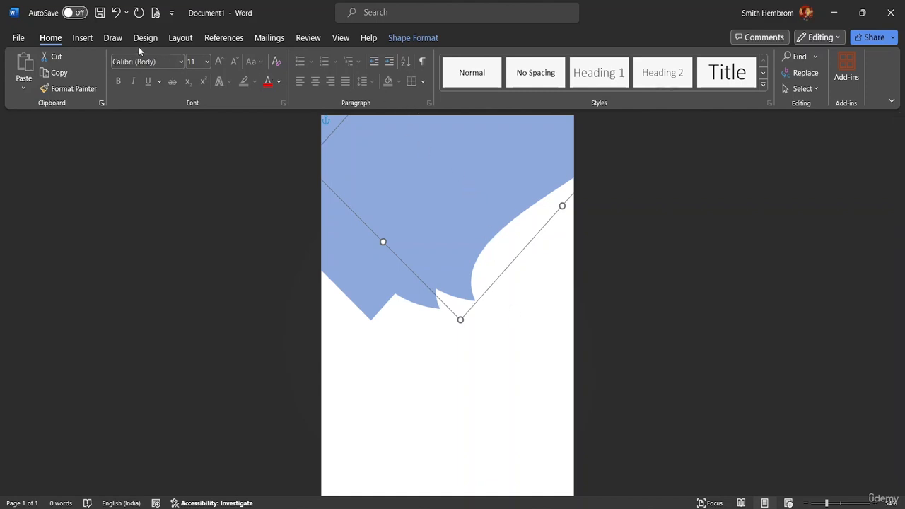
Insert a circle about 9.38 cm across, overlapping the left page edge and the lower tips of the blue shapes.
left_click(82, 37)
left_click(170, 78)
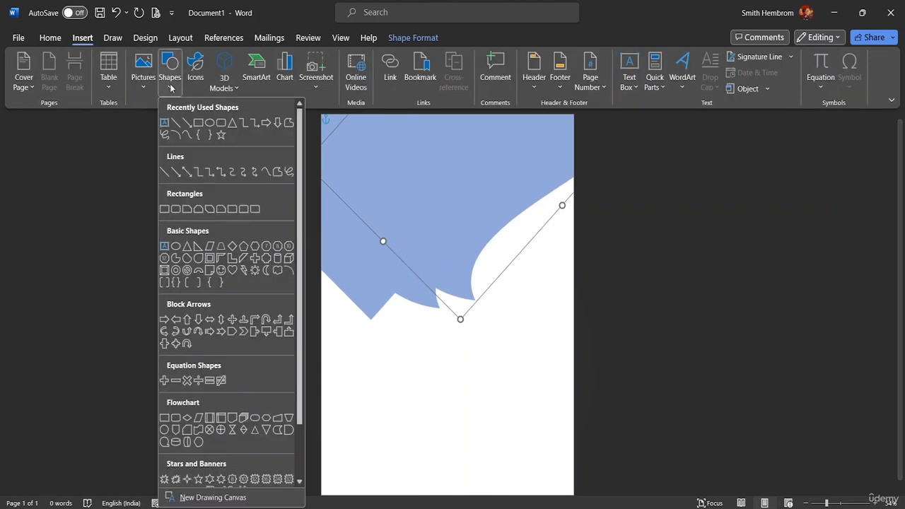
left_click(208, 123)
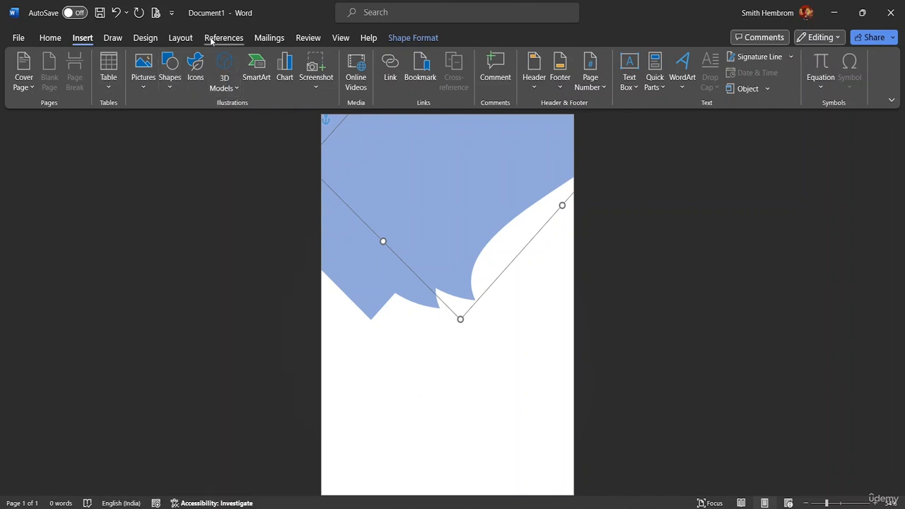
left_click(174, 94)
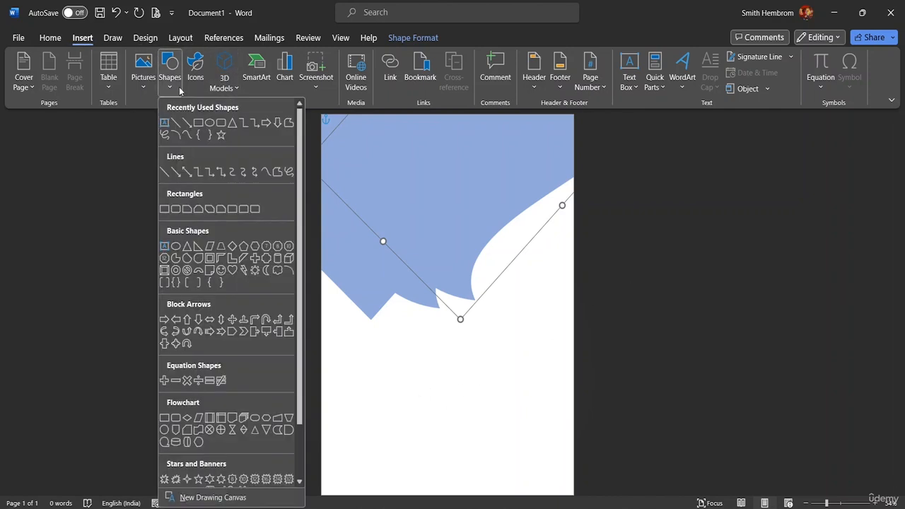
left_click(208, 126)
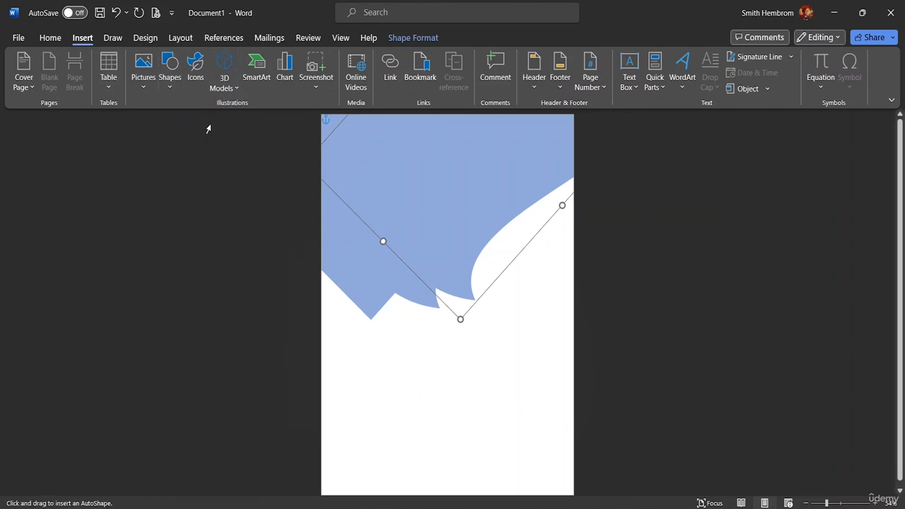
left_click(399, 352)
left_click_drag(396, 354, 347, 261)
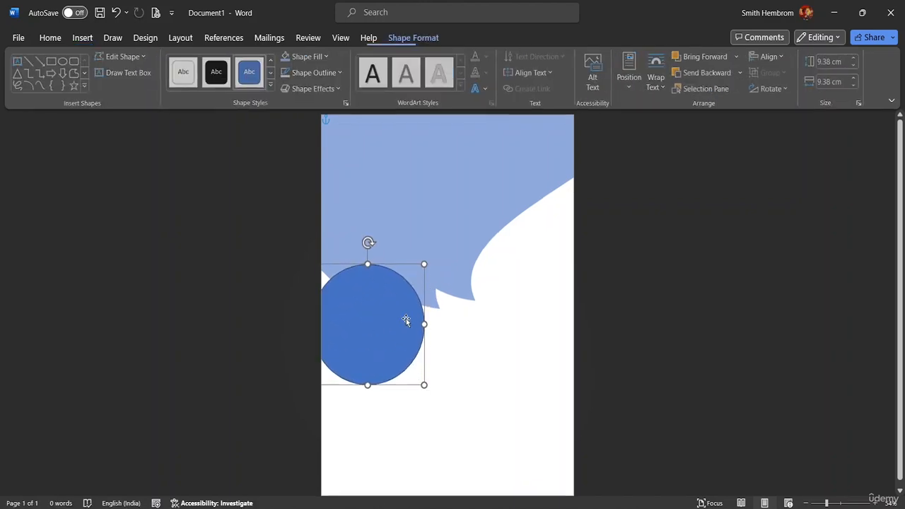
Move the circle over the page's right edge near the upper corner and remove its outline.
left_click_drag(368, 312, 549, 186)
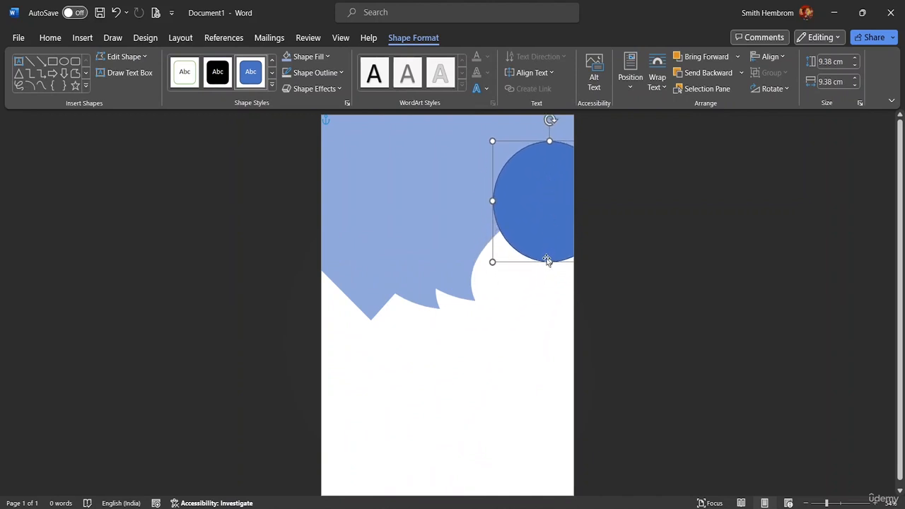
left_click(341, 78)
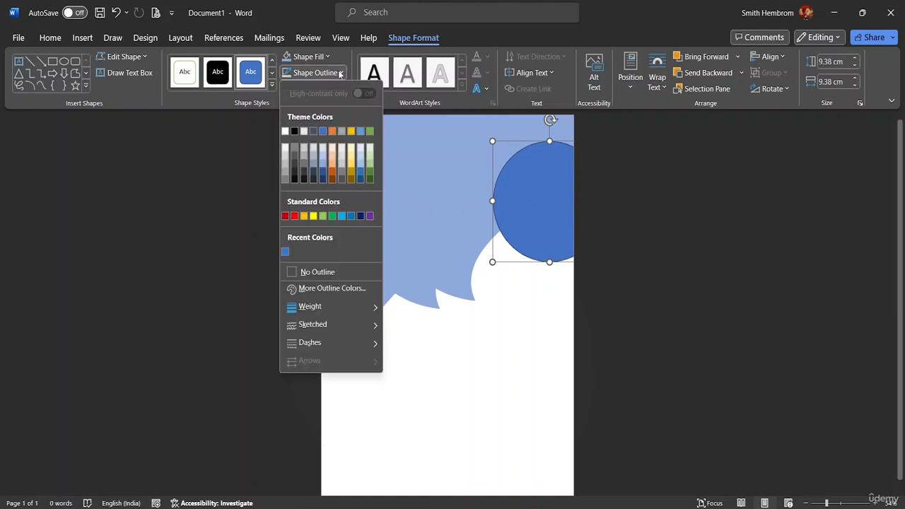
left_click(313, 272)
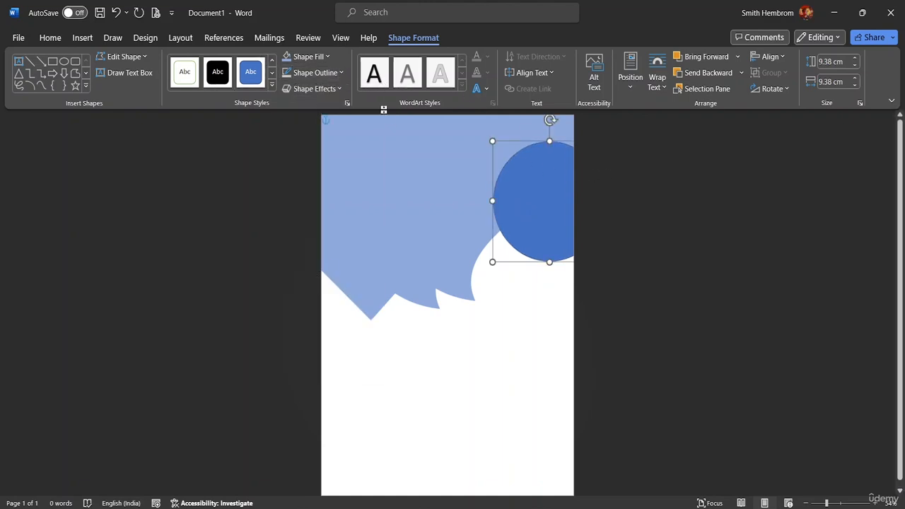
left_click(395, 168)
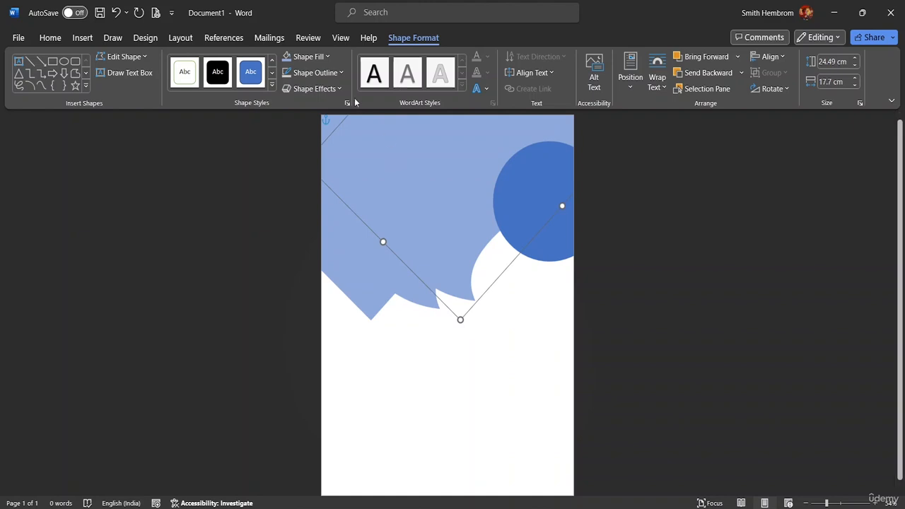
left_click(327, 57)
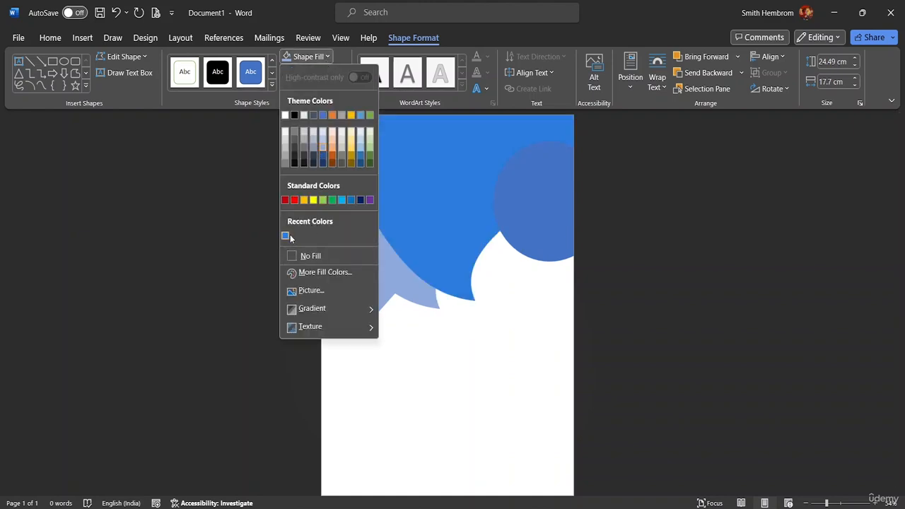
left_click(535, 206)
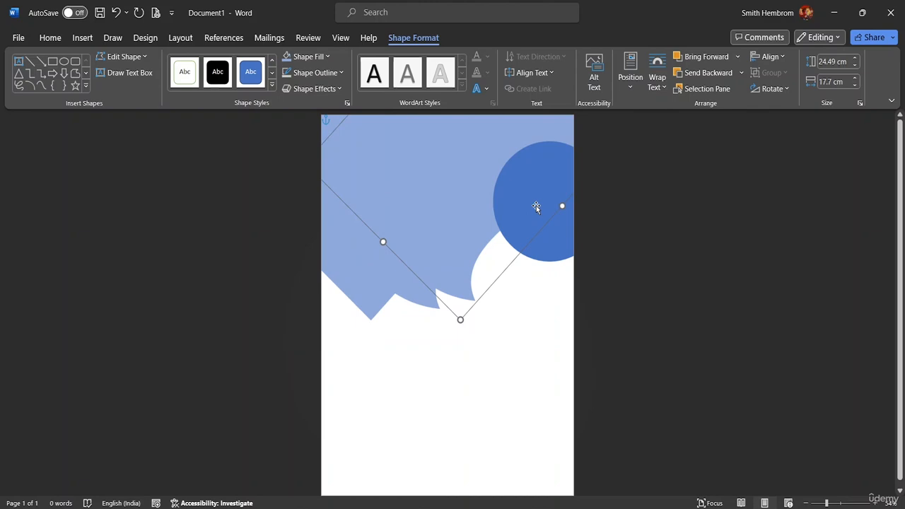
left_click(322, 57)
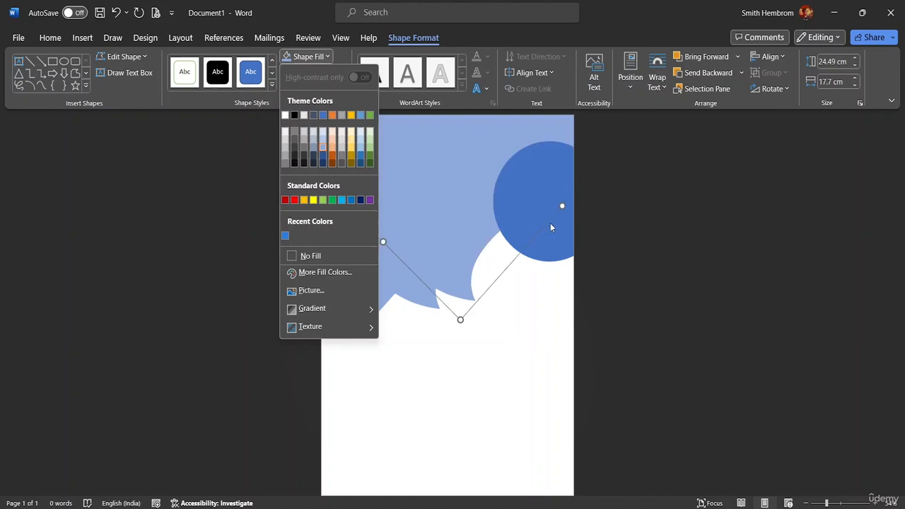
left_click(539, 289)
Fill the circle with the same light blue theme color as the large shapes behind it.
left_click(564, 246)
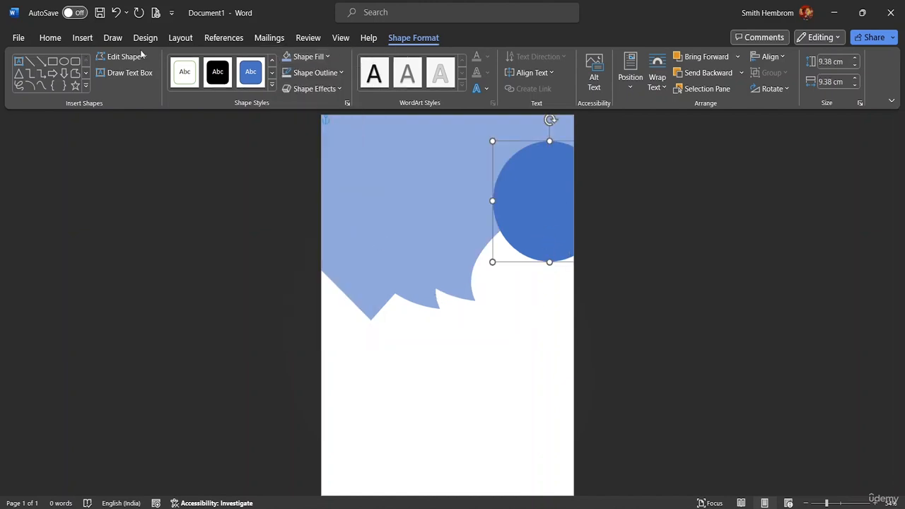
left_click(309, 57)
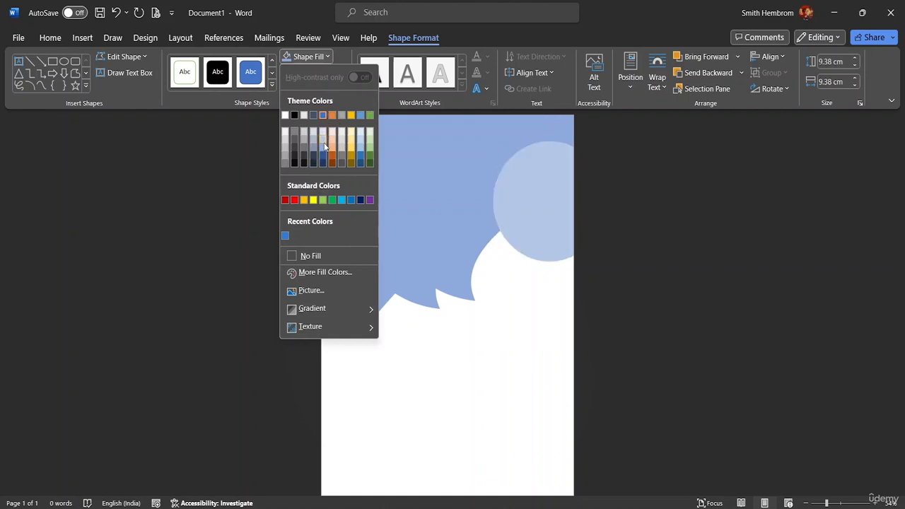
left_click(324, 146)
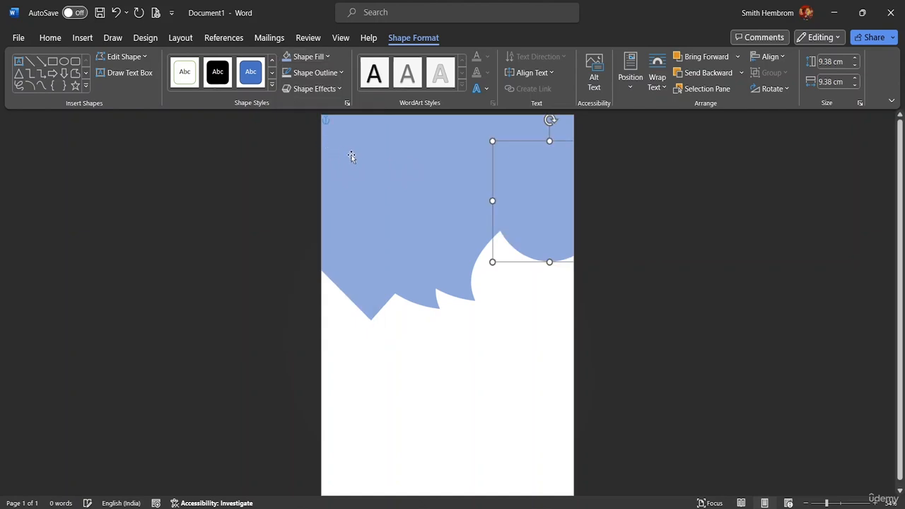
Apply a light-variation linear gradient running downward at 90° to the circle.
left_click(571, 235)
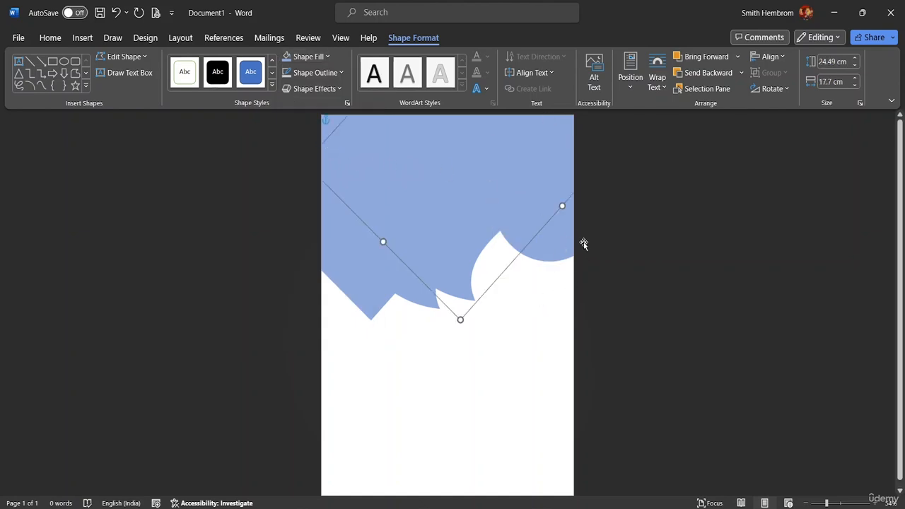
left_click(553, 242)
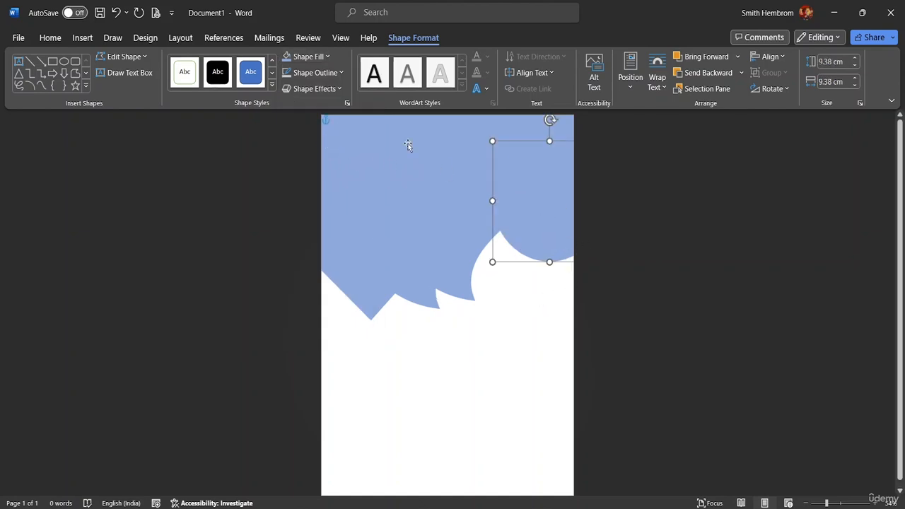
left_click(328, 59)
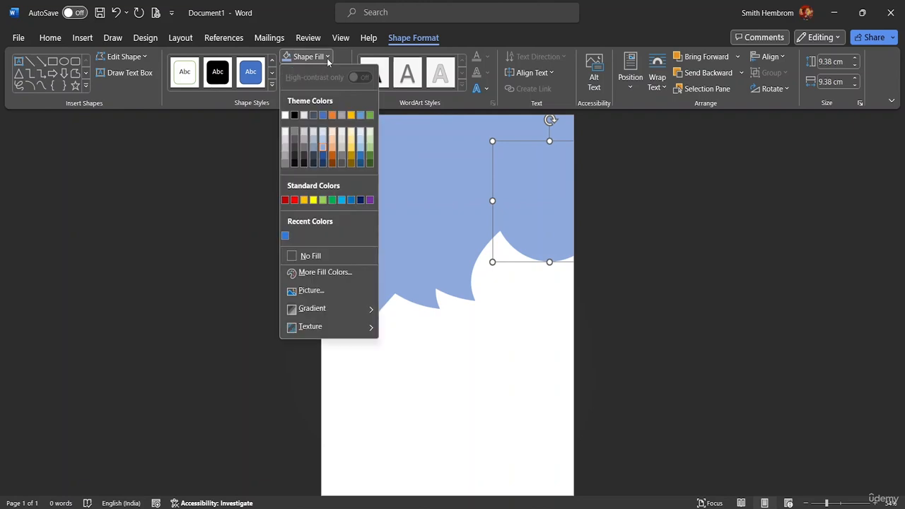
mouse_move(325, 305)
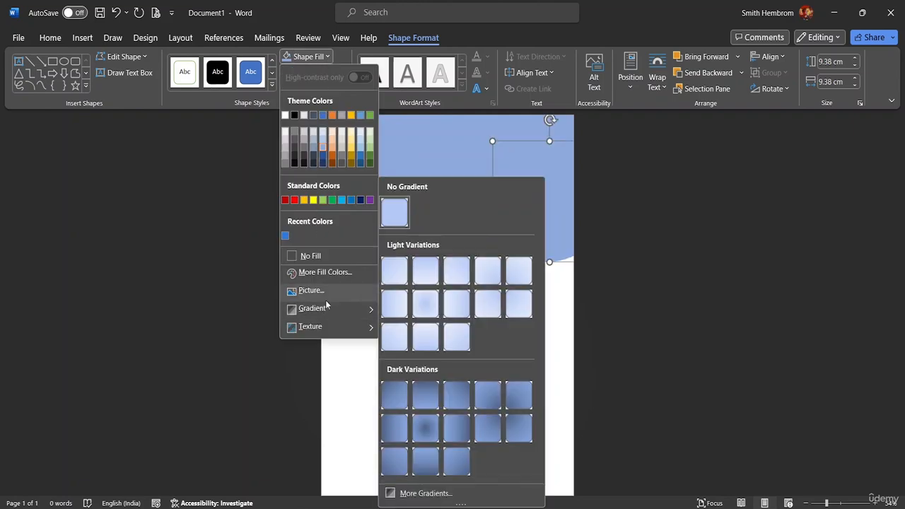
left_click(426, 266)
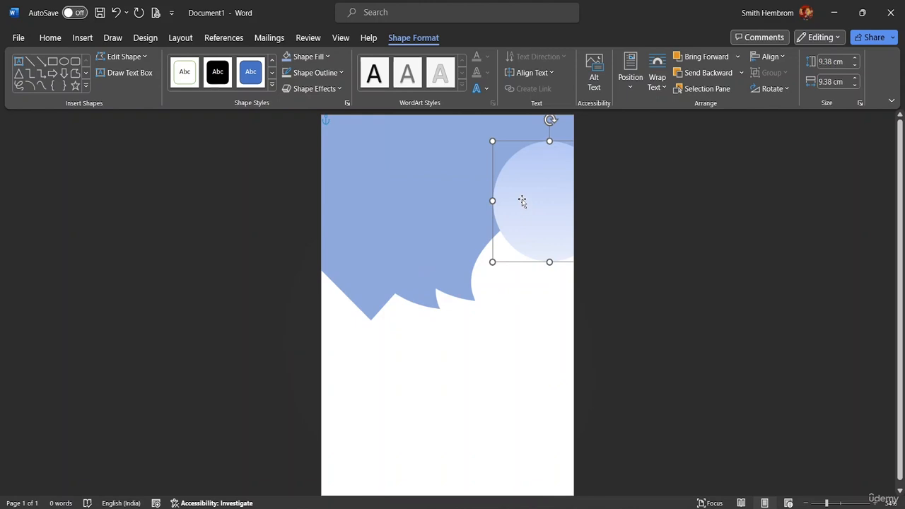
Open the circle's detailed gradient settings and color the middle gradient stop at 50% dark gray.
left_click(334, 75)
left_click(326, 60)
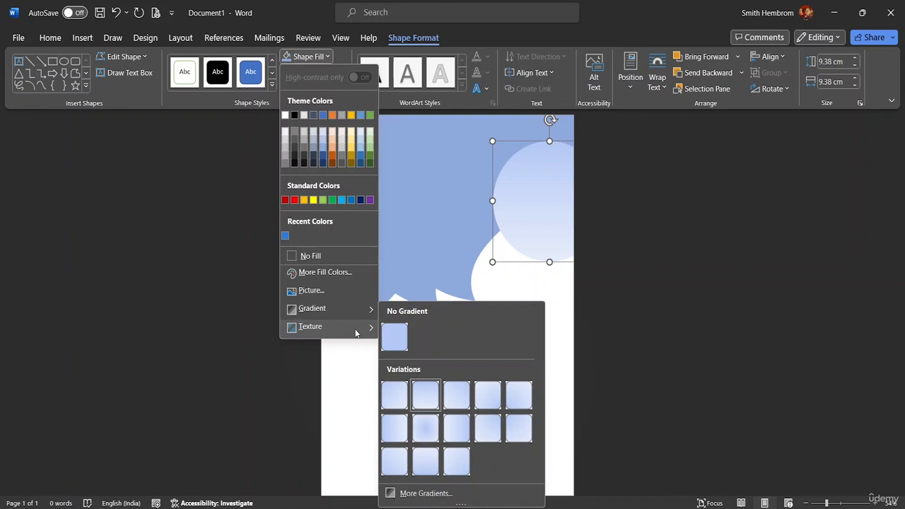
left_click(424, 493)
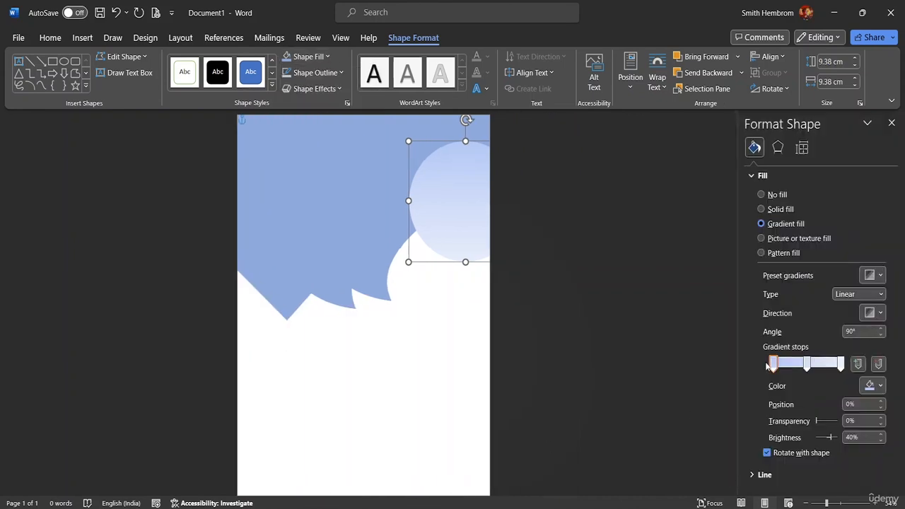
left_click(806, 364)
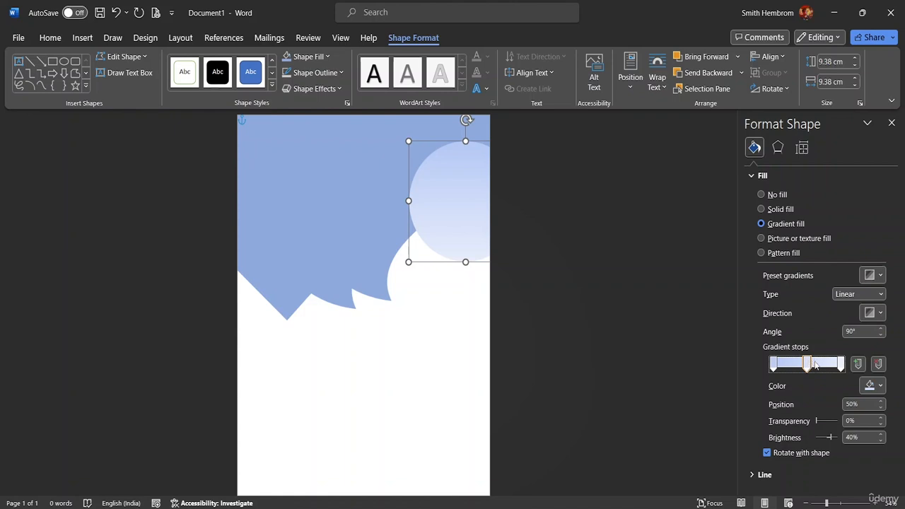
left_click(878, 277)
key("Escape")
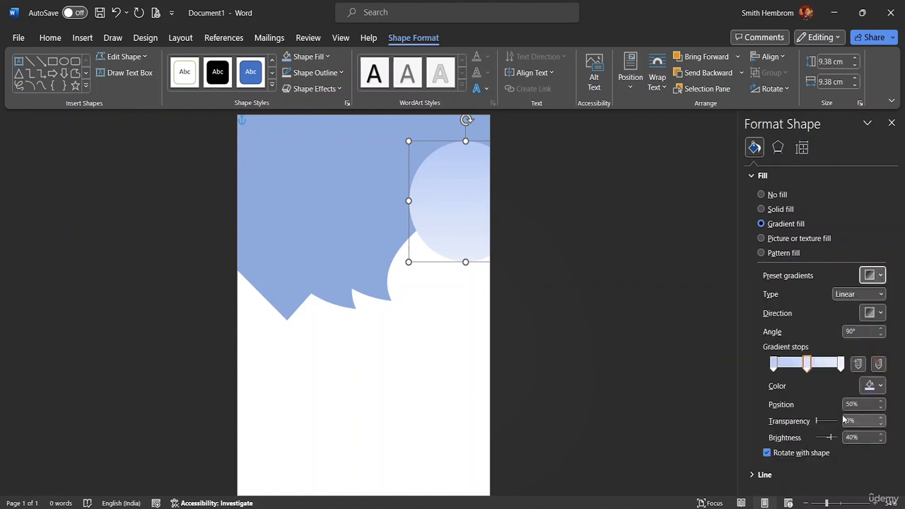
left_click(874, 386)
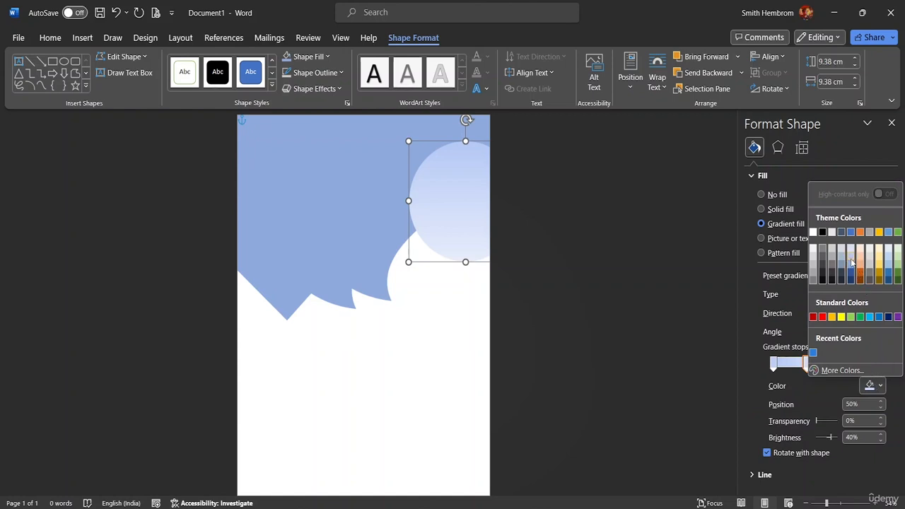
left_click(831, 271)
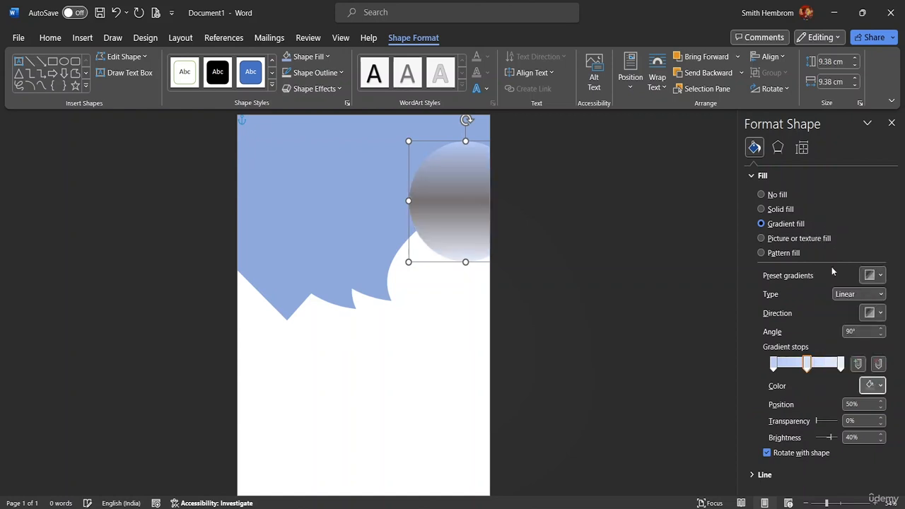
Set the circle's first gradient stop at 0% to a light blue theme color with 60% brightness.
left_click(774, 364)
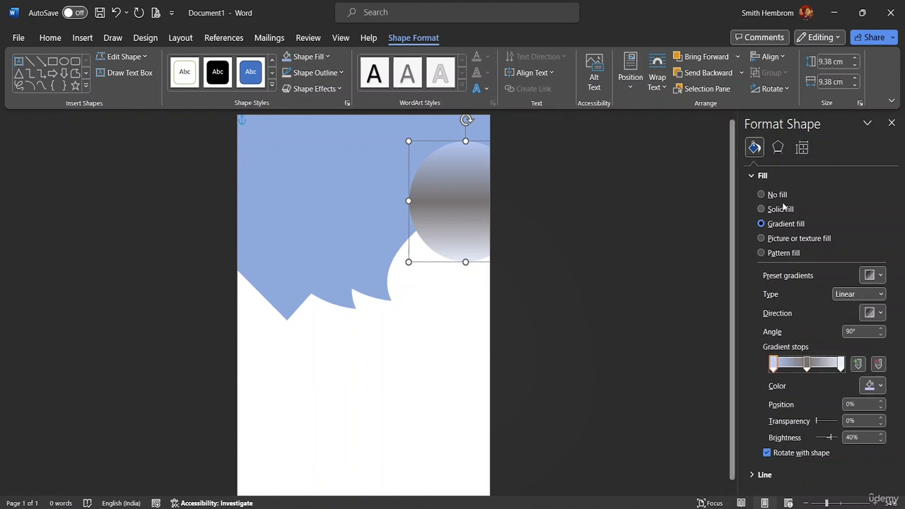
left_click(880, 385)
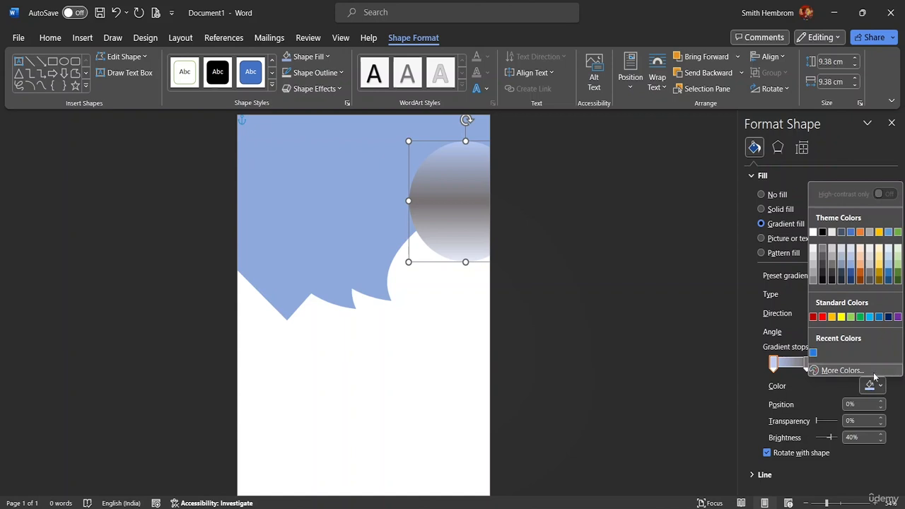
left_click(850, 260)
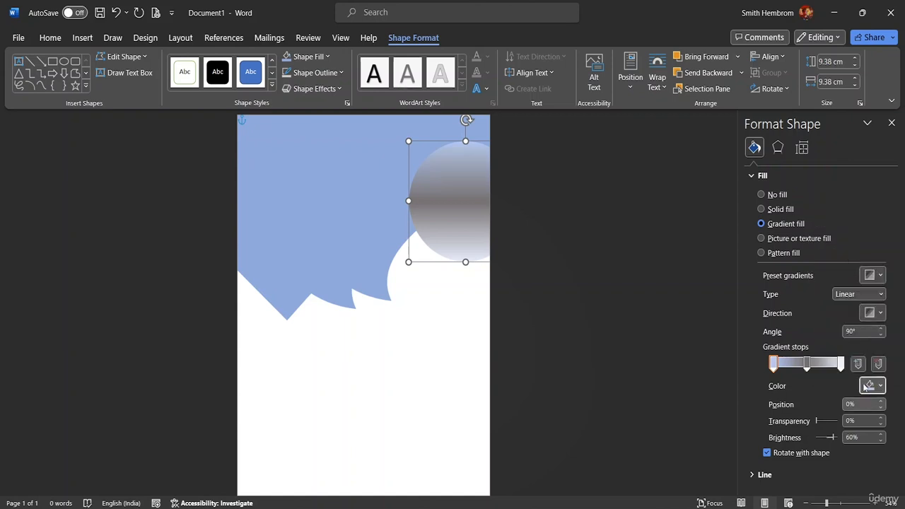
Set the circle's last gradient stop at 100% to a gray theme color with -25% brightness.
left_click(839, 365)
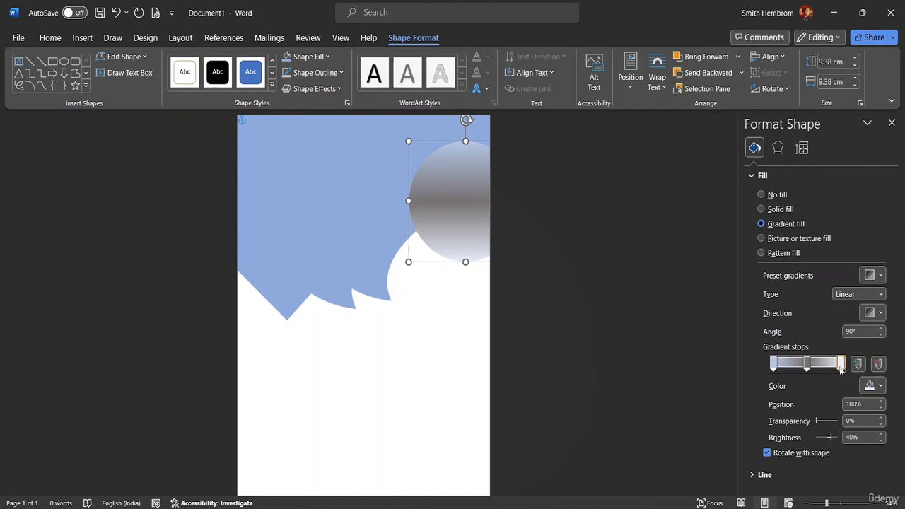
left_click(880, 385)
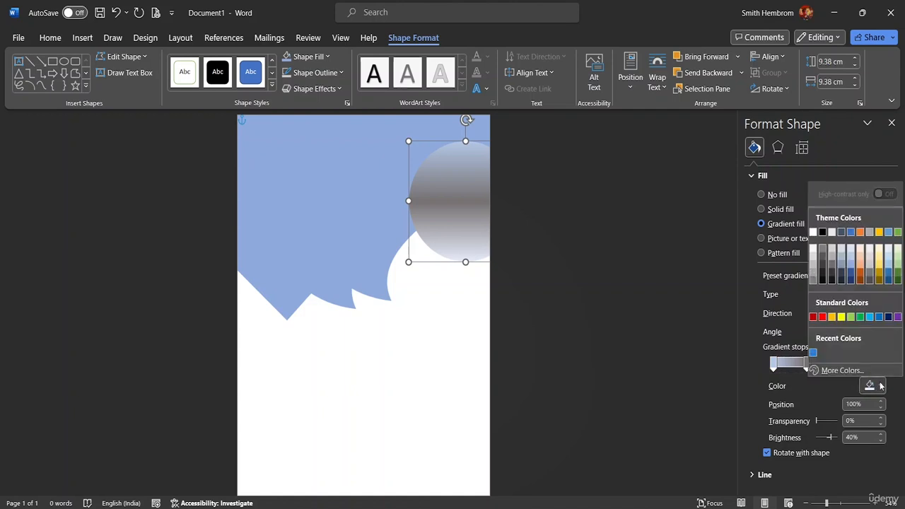
left_click(872, 277)
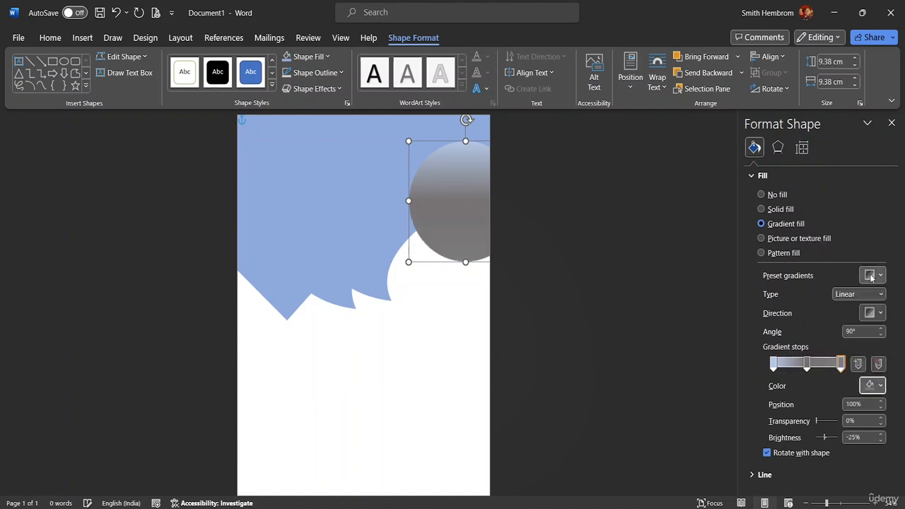
Send the rightmost curved blue shape to the back.
left_click(386, 158)
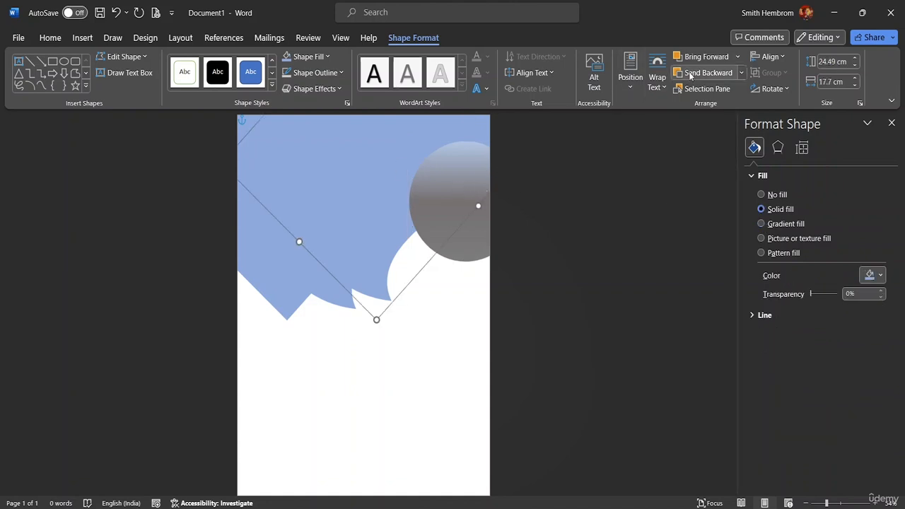
left_click(740, 73)
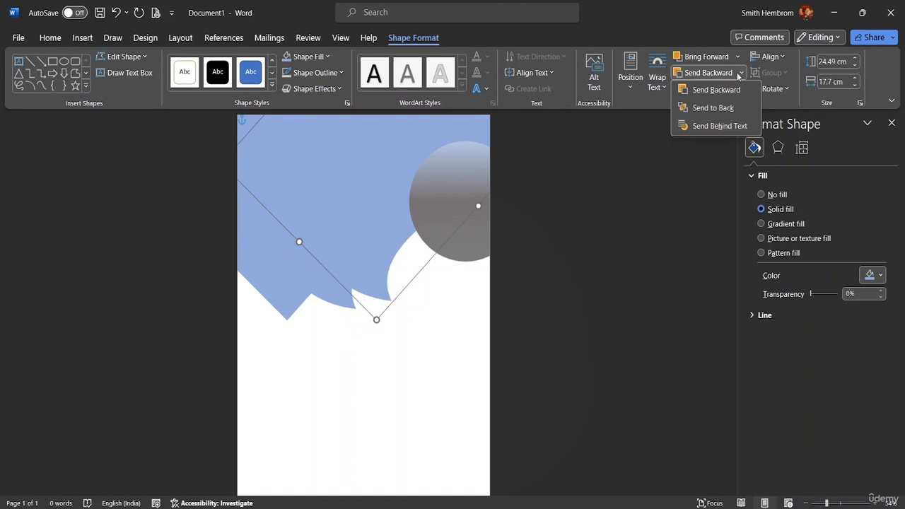
left_click(717, 109)
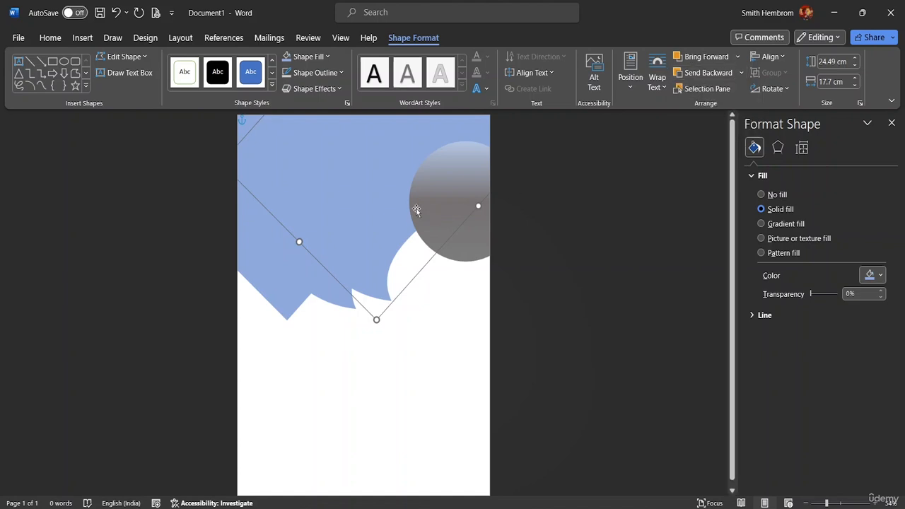
Send the gradient circle behind all the blue shapes and shift it slightly down along the page's right edge.
left_click(476, 242)
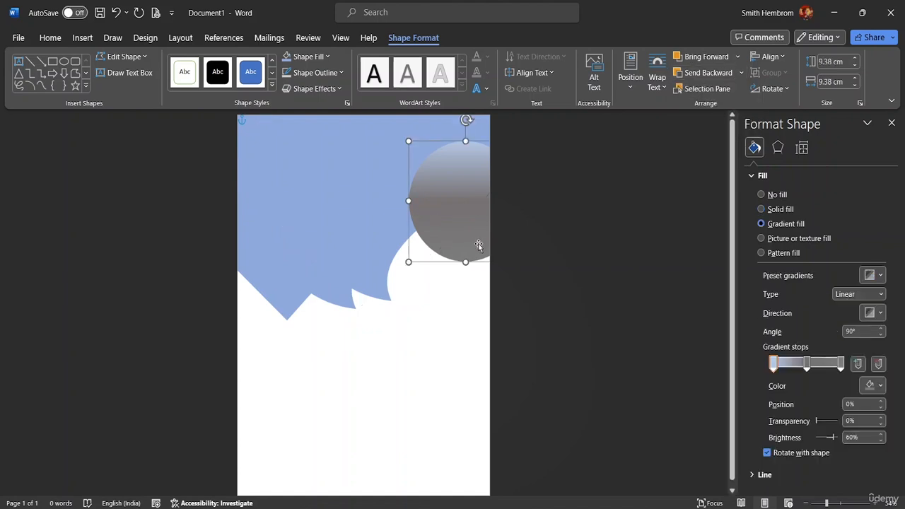
left_click(741, 73)
left_click(718, 109)
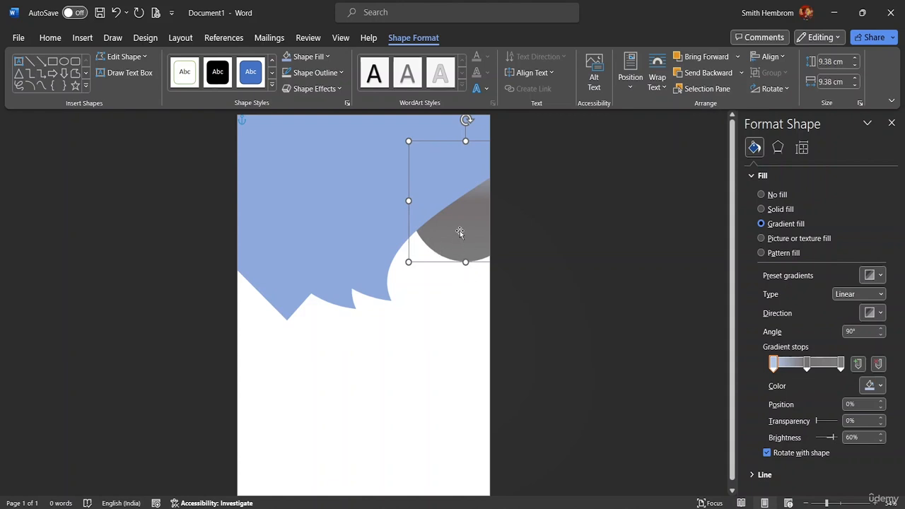
mouse_move(459, 232)
left_mouse_down()
mouse_move(446, 248)
mouse_move(459, 247)
left_mouse_up()
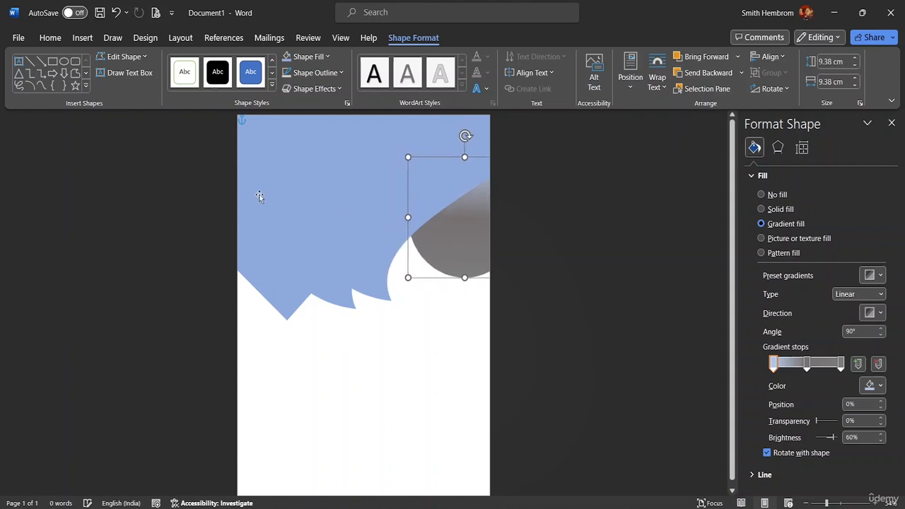
Select the three overlapping blue shapes together and bring up their object commands.
left_click(347, 226)
left_click(274, 295)
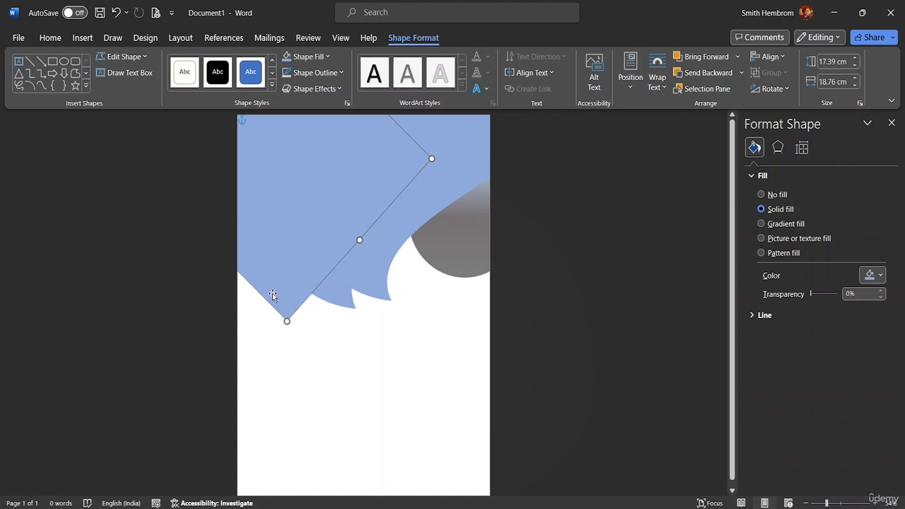
left_click(398, 223, "shift")
left_click(386, 295, "shift")
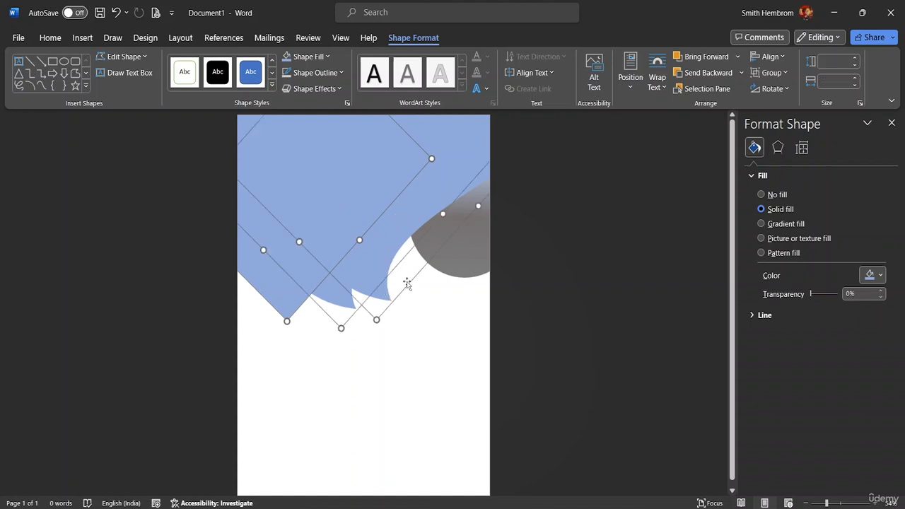
right_click(382, 215)
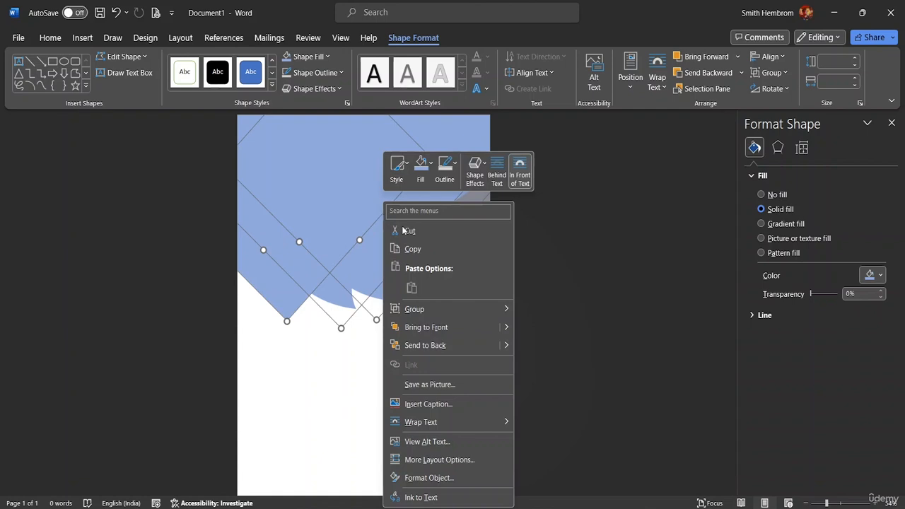
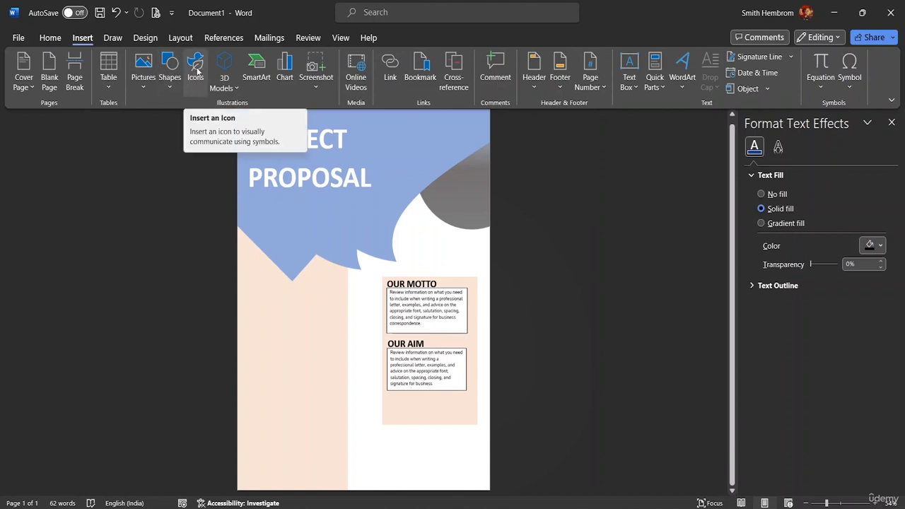
Search the stock icons for "address" and "Location", and insert the map-pin icon into the document.
left_click(196, 70)
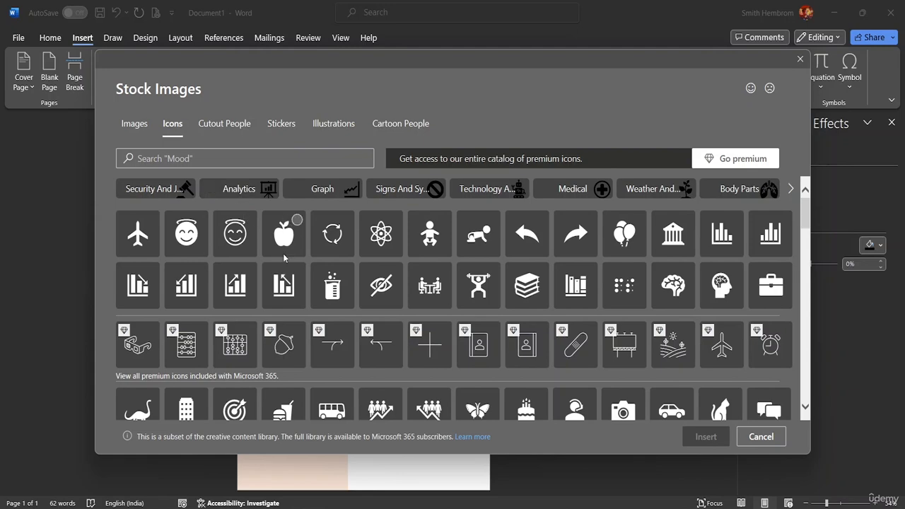
scroll(285, 260, "down", 2)
scroll(285, 260, "down", 5)
scroll(296, 227, "up", 6)
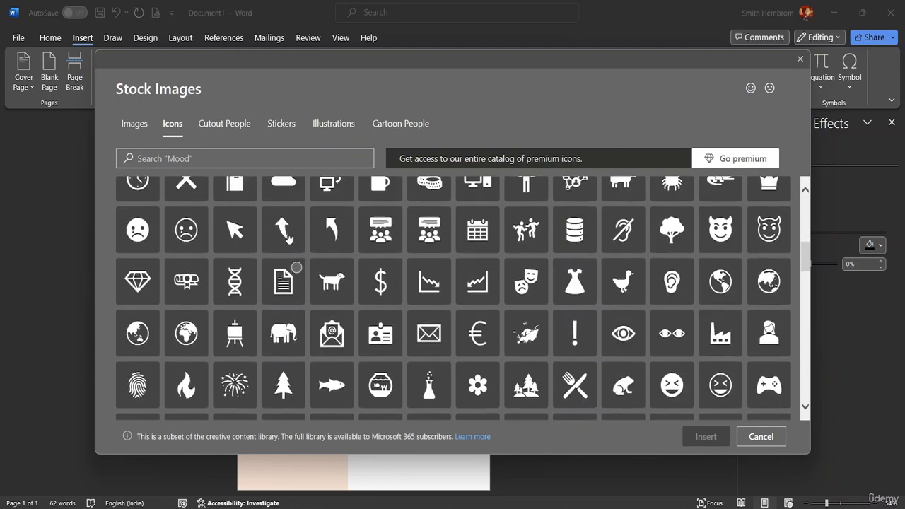
scroll(296, 224, "up", 2)
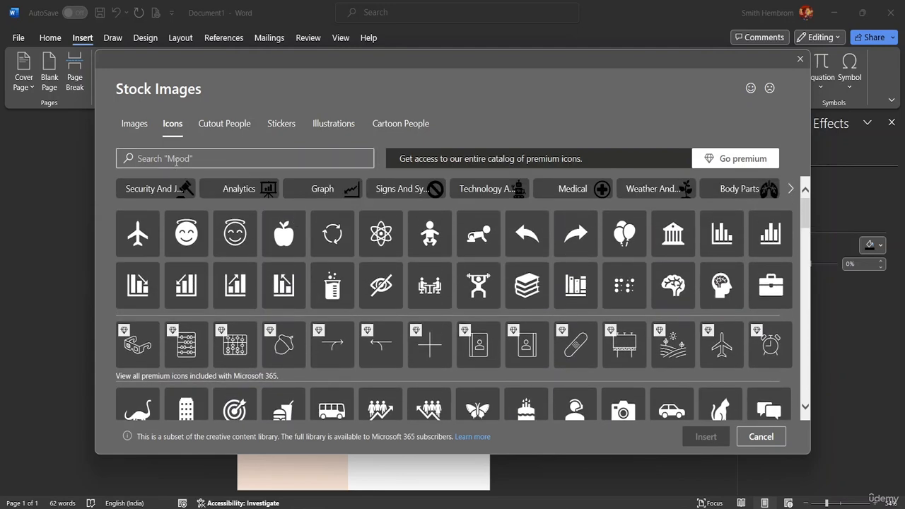
left_click(176, 162)
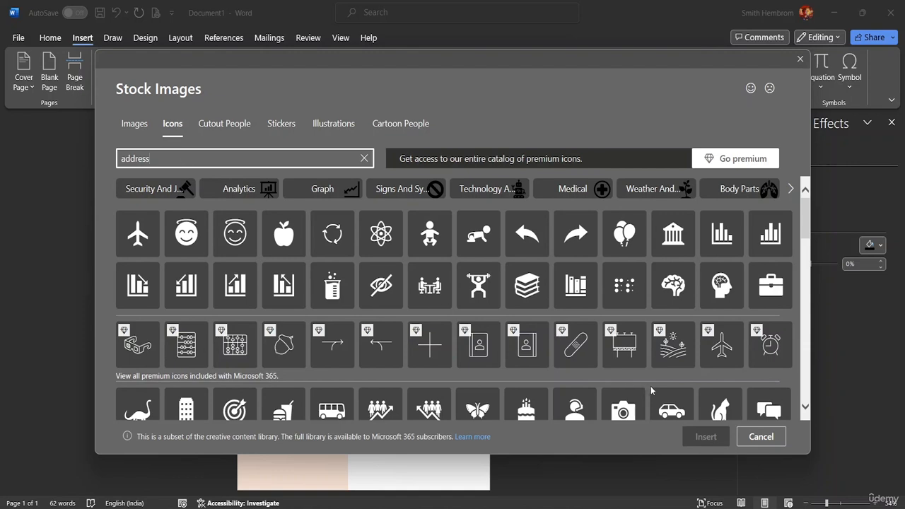
scroll(297, 247, "down", 5)
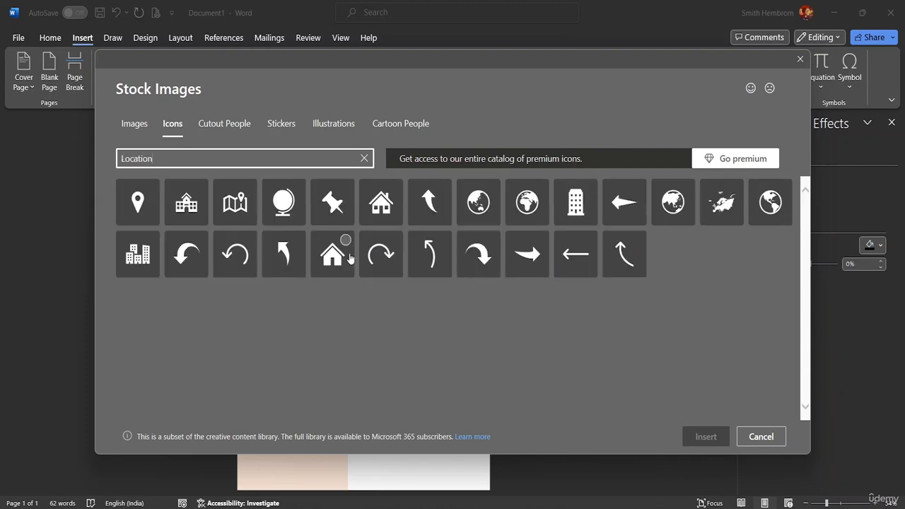
left_click(154, 209)
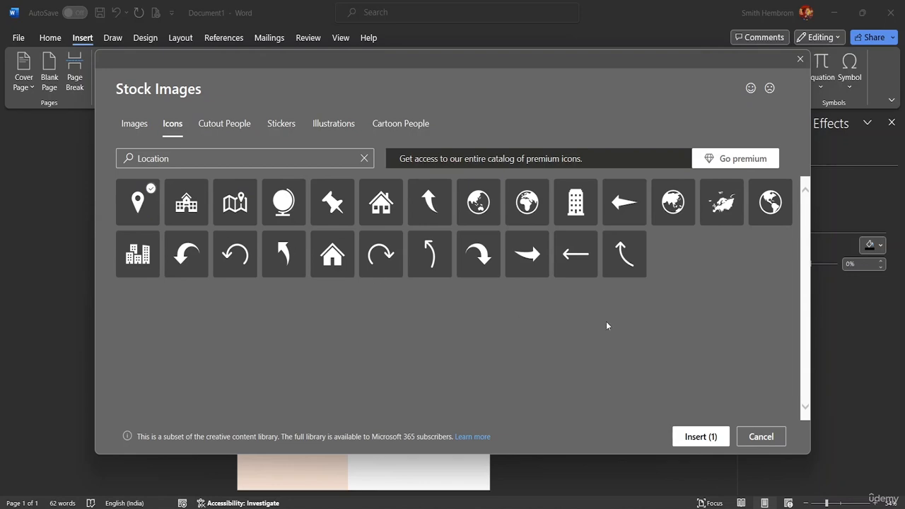
left_click(690, 438)
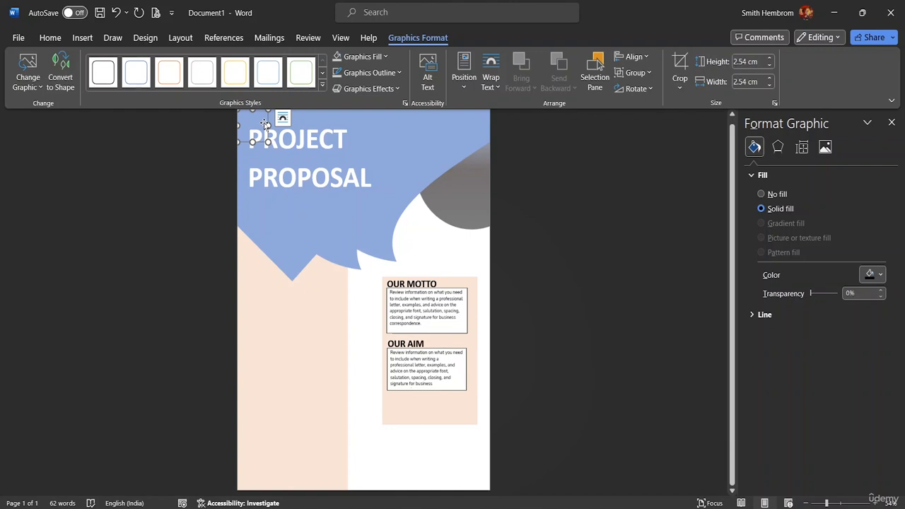
Give the location pin icon a black fill and Square text wrapping.
left_click(387, 58)
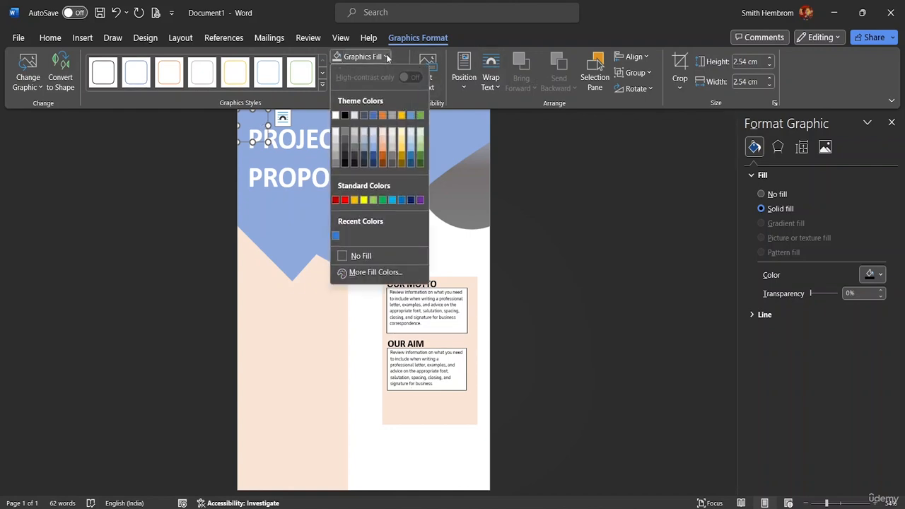
left_click(345, 116)
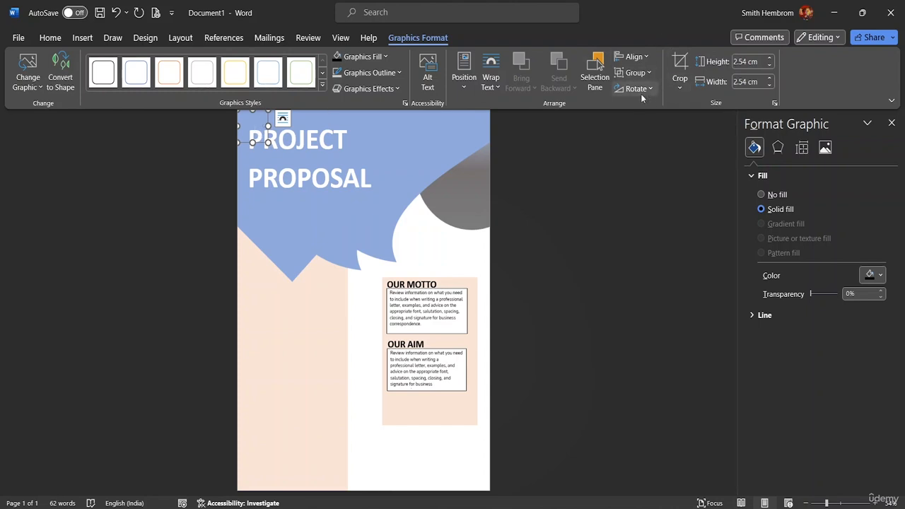
left_click(491, 88)
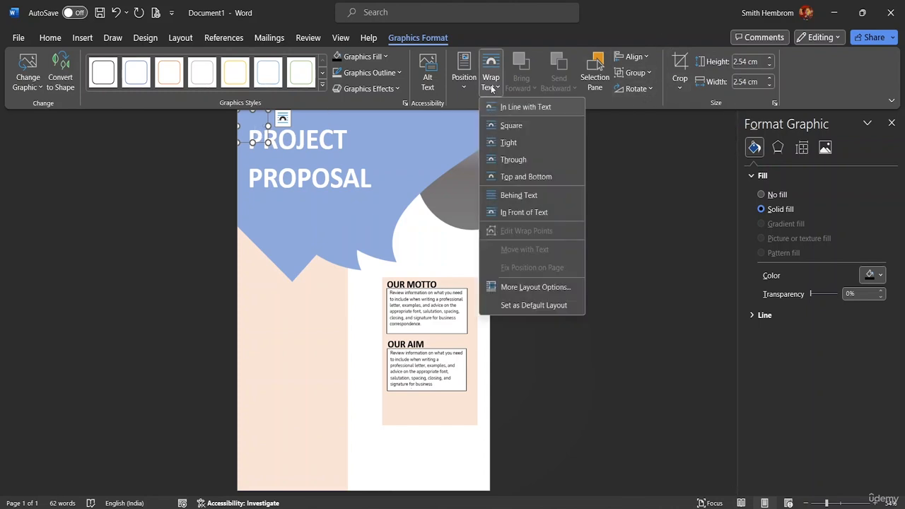
left_click(508, 126)
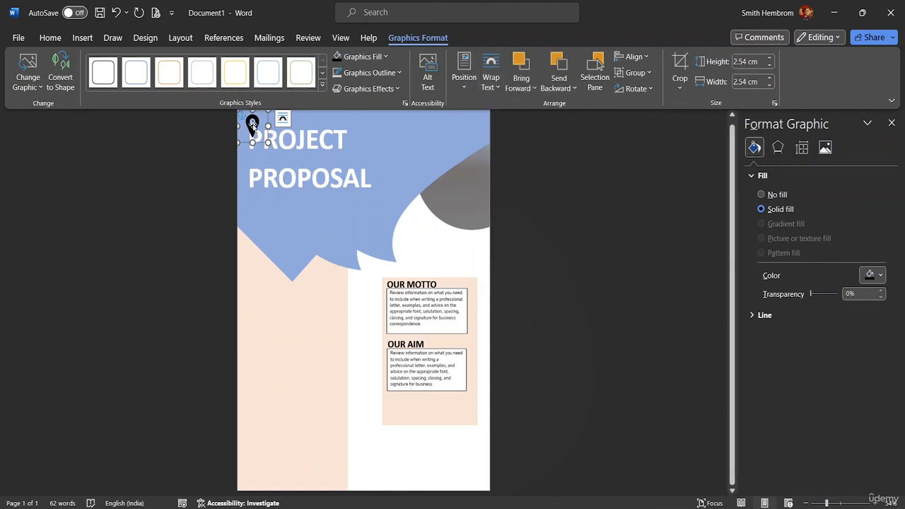
Move the location pin onto the peach panel below the blue shapes and shrink it slightly.
left_click_drag(252, 125, 257, 328)
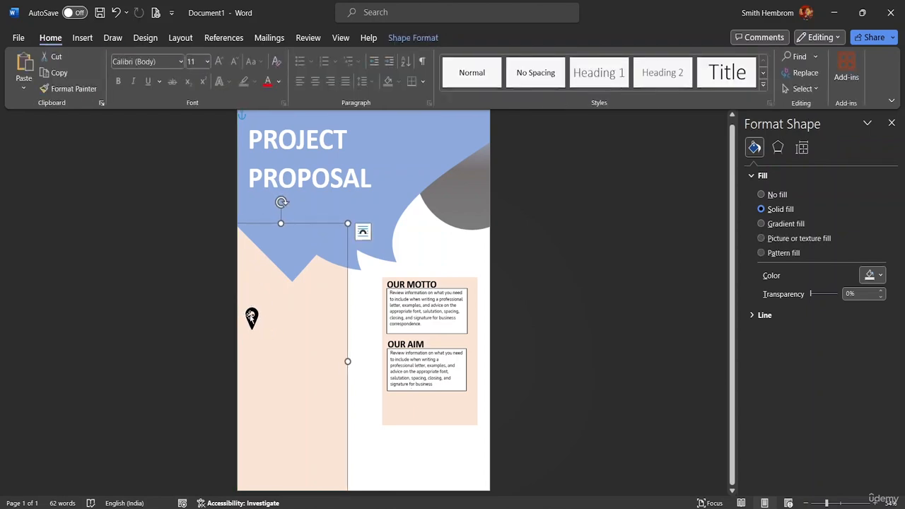
left_click(251, 315)
left_click(251, 315)
left_click(251, 316)
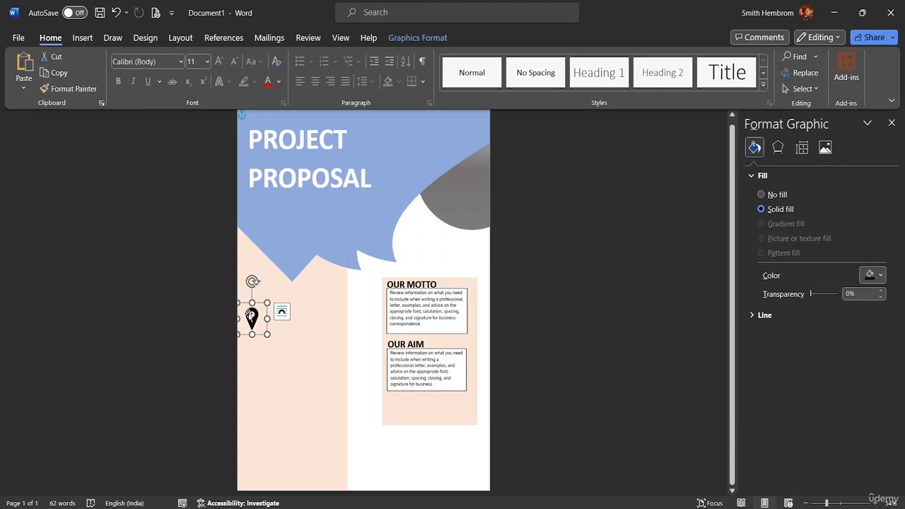
left_click(251, 316)
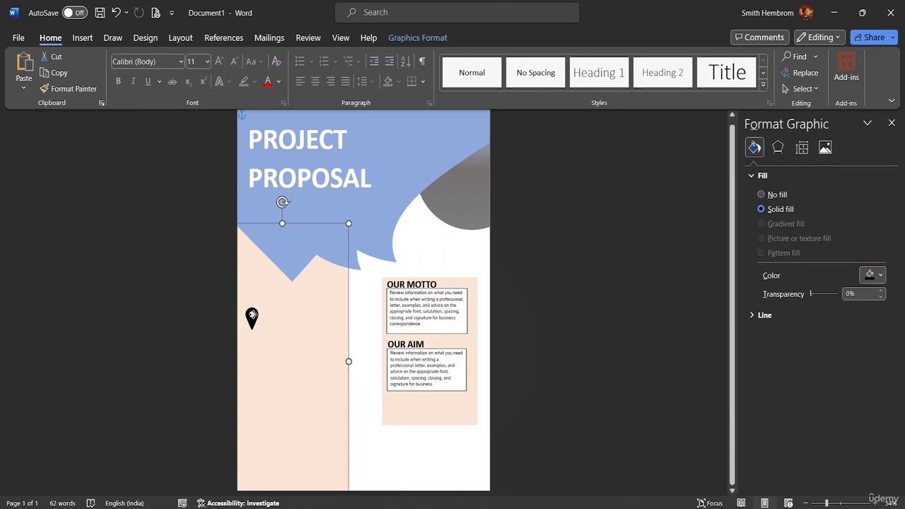
left_click(251, 316)
left_click_drag(253, 319, 267, 337)
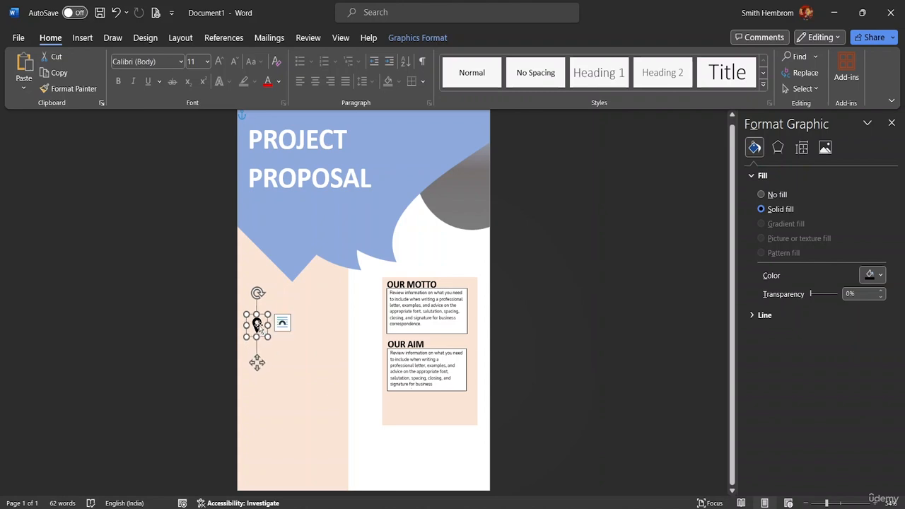
left_click(256, 324)
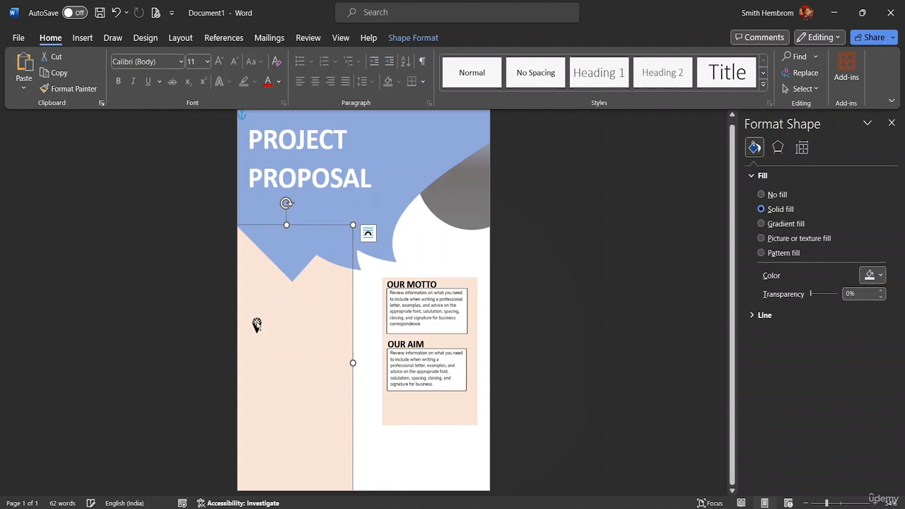
left_click(257, 325)
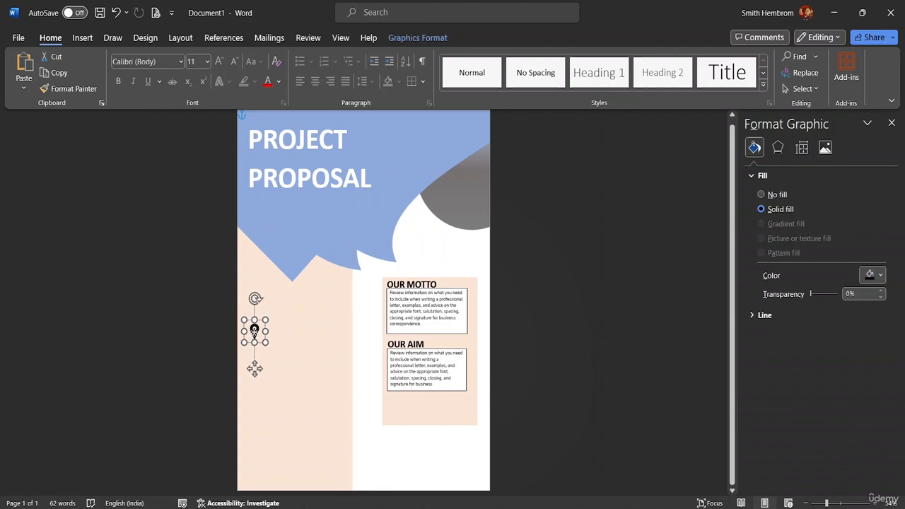
Send the tall peach panel to the back, behind the location pin.
left_click(330, 300)
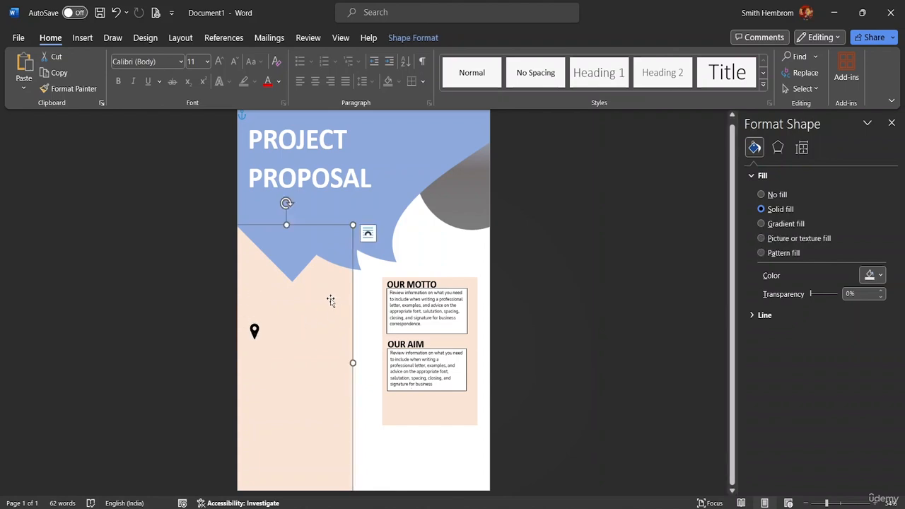
right_click(335, 295)
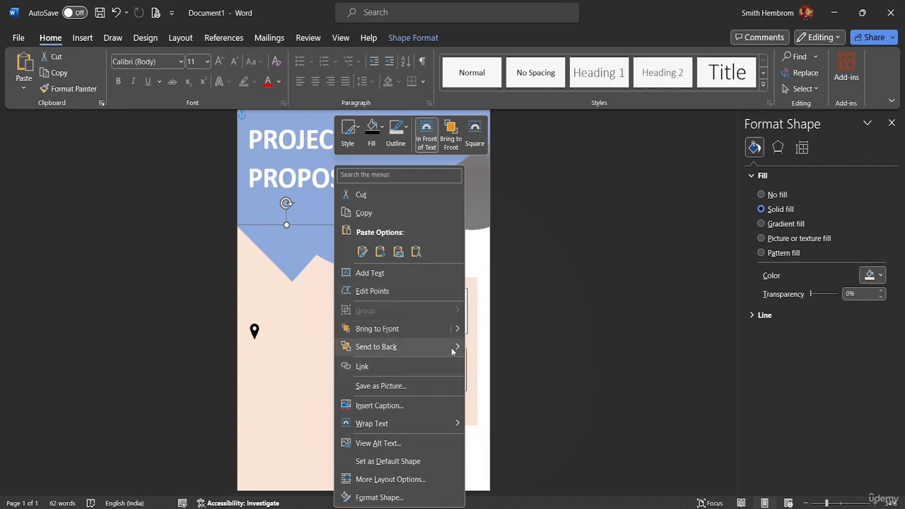
left_click(496, 346)
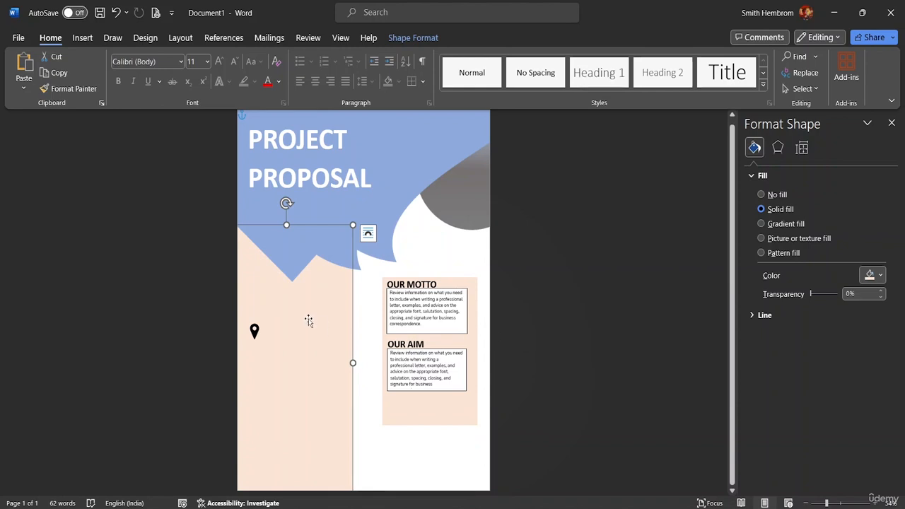
Nudge the location pin horizontally until it sits close to the peach panel's left edge.
left_click(255, 331)
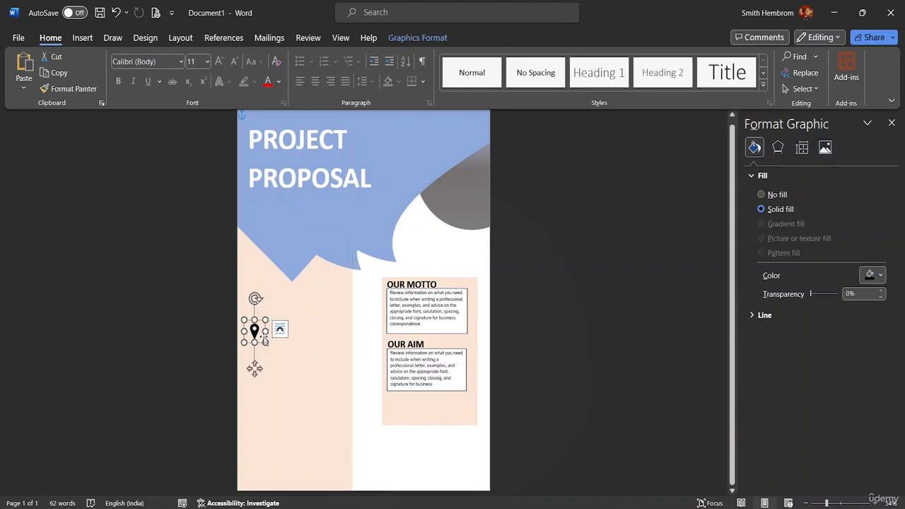
key("Right")
key("Right")
key("Right")
key("Right")
key("Right")
key("Right")
key("Right")
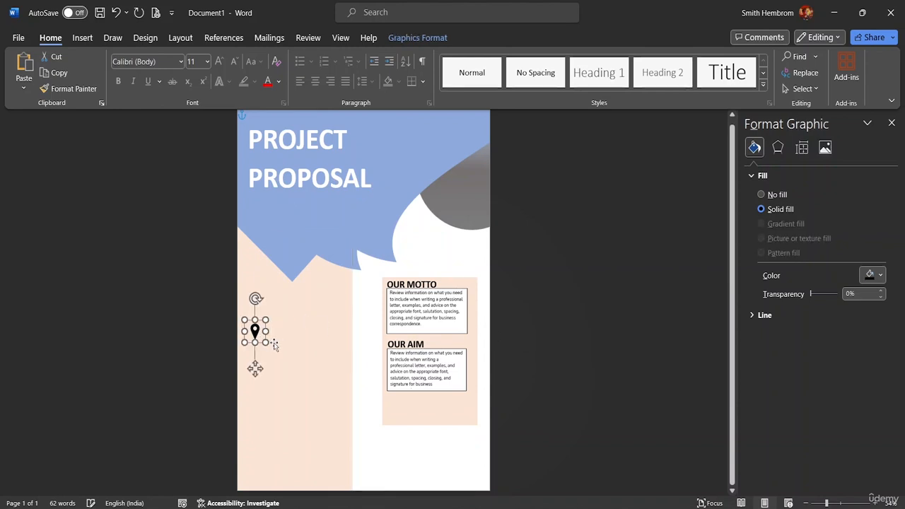
key("Left")
key("Left")
key("Left")
key("Left")
key("Left")
key("Left")
key("Left")
key("Left")
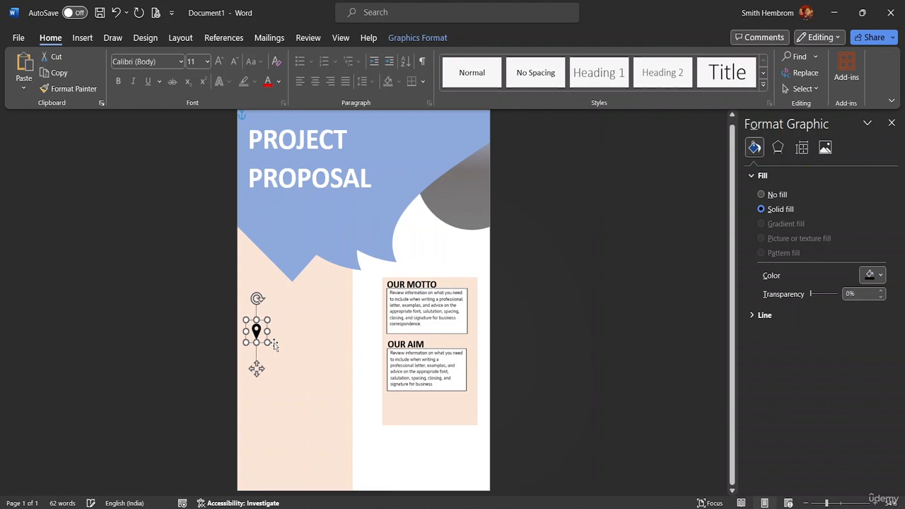
key("Left")
key("Left")
key("Left")
key("Left")
key("Left")
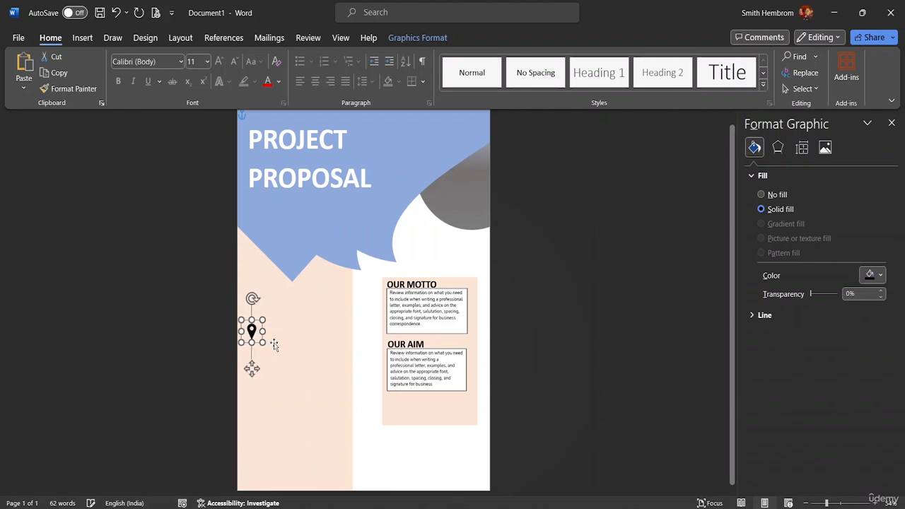
key("Left")
key("Left")
key("Left")
key("Left")
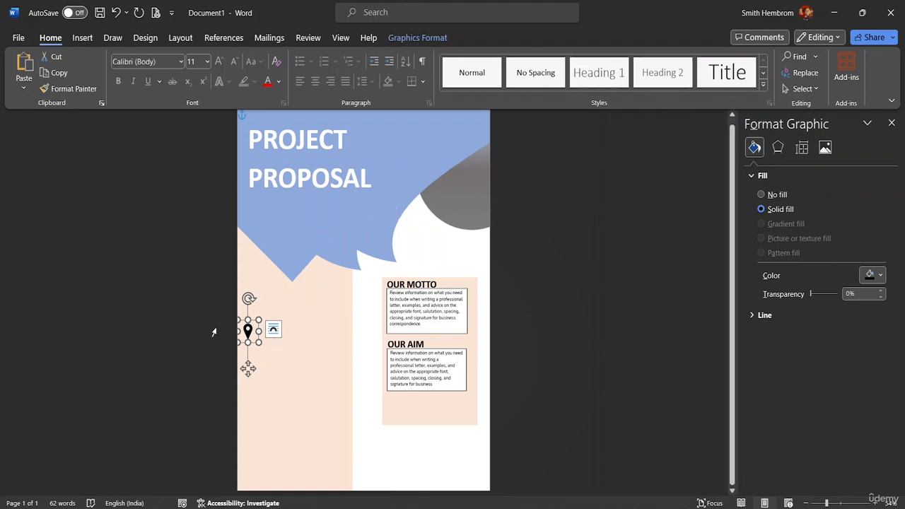
Search the stock icons for "mail" and insert the closed envelope icon.
left_click(262, 381)
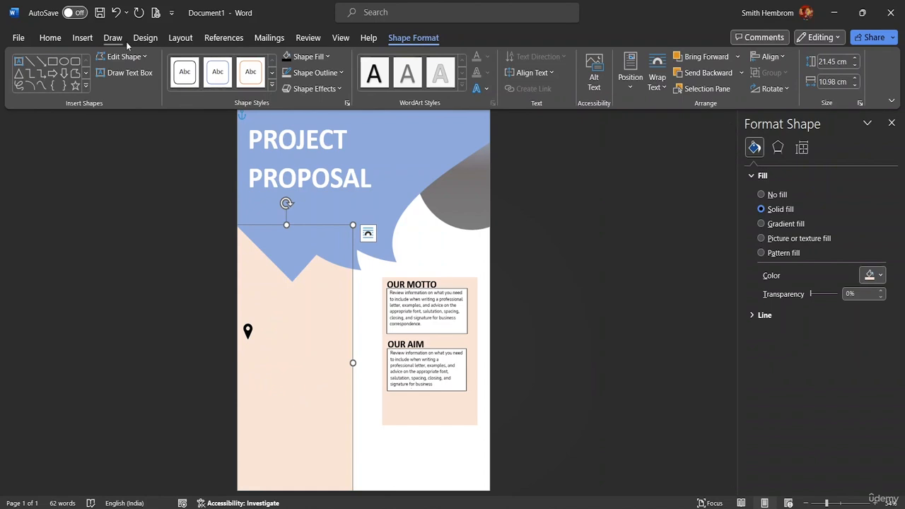
left_click(80, 38)
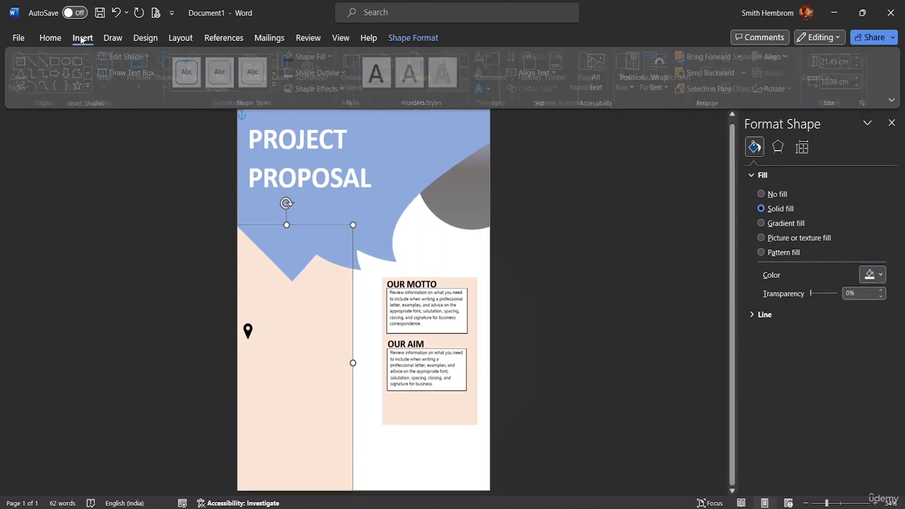
left_click(195, 69)
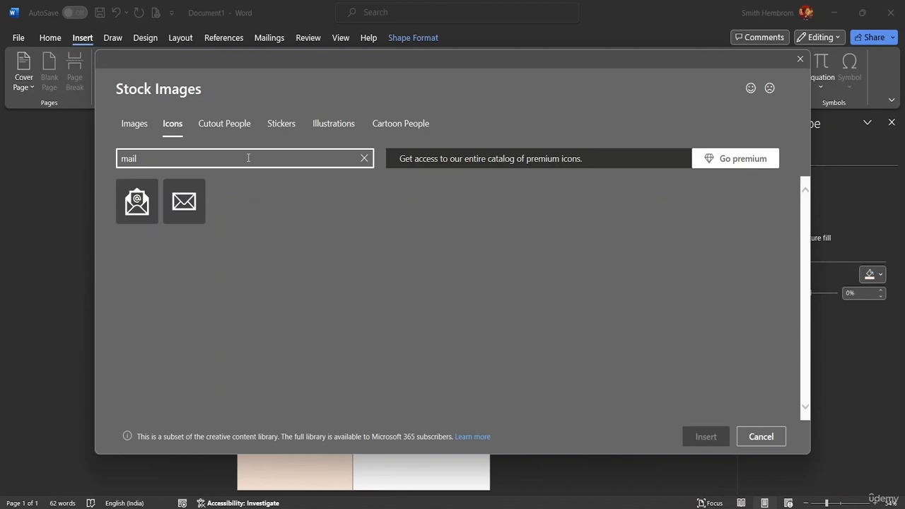
left_click(181, 211)
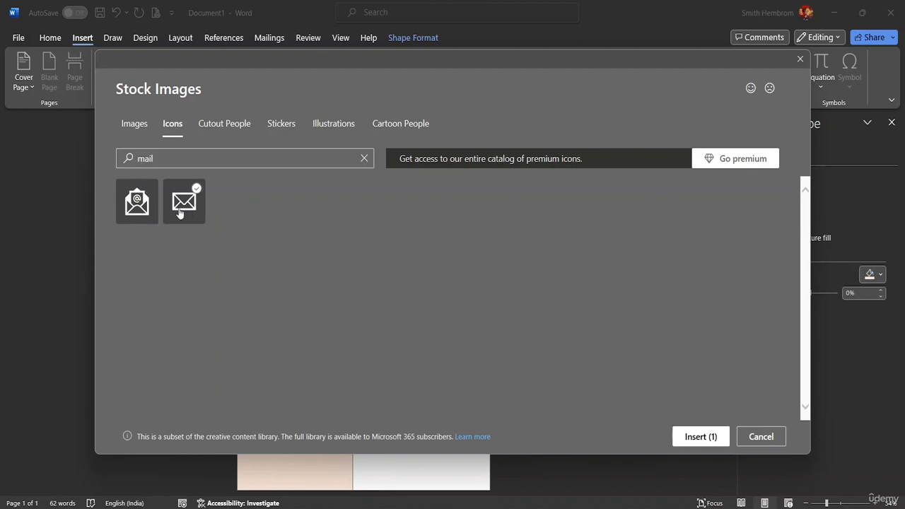
left_click(685, 437)
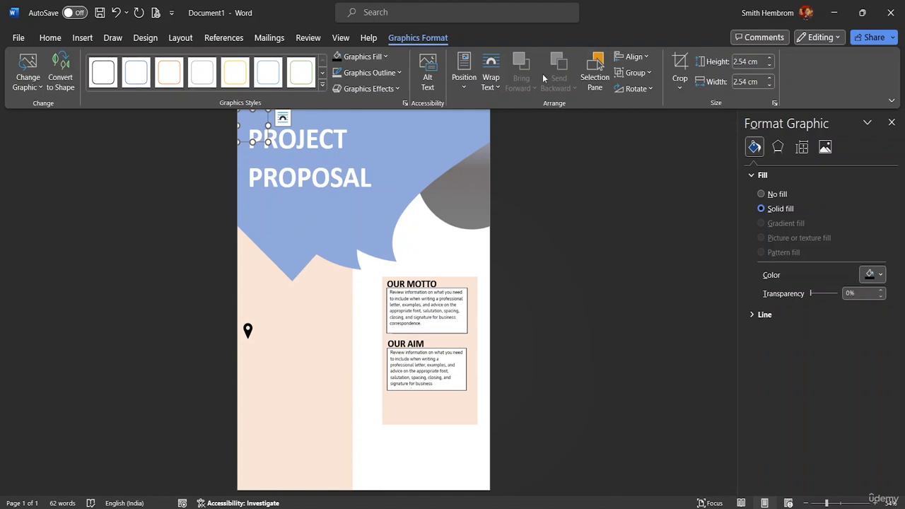
Give the envelope icon Square text wrapping and place it on the peach panel below the location pin, sized 1.8 cm.
left_click(491, 79)
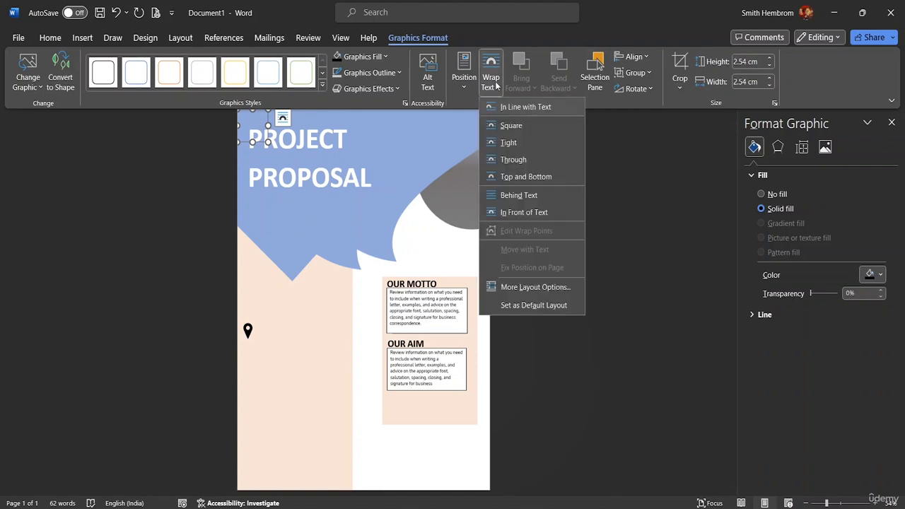
left_click(508, 125)
left_click(247, 127)
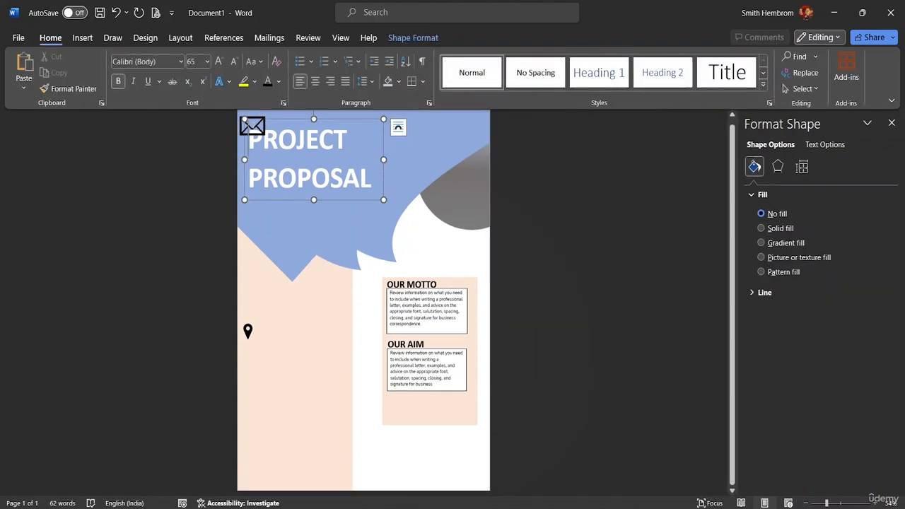
left_click(244, 126)
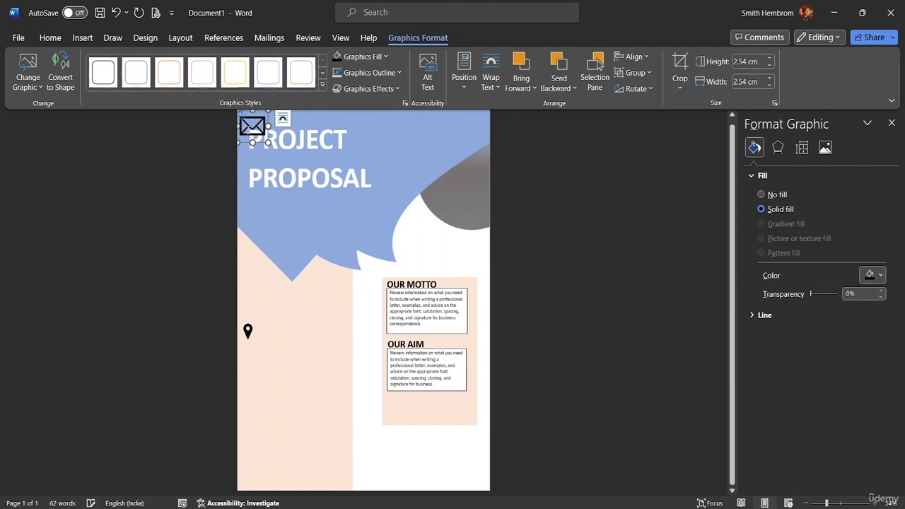
left_click_drag(249, 133, 282, 383)
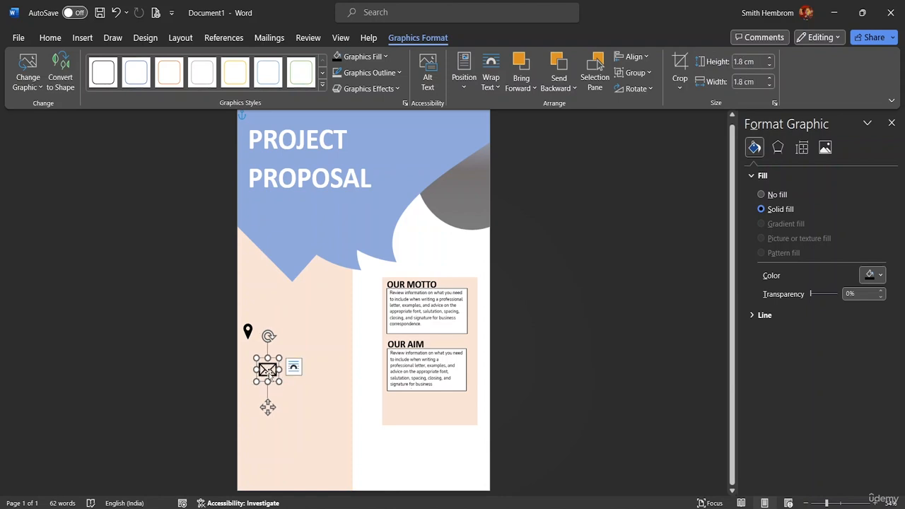
left_click(267, 373)
left_click(267, 373)
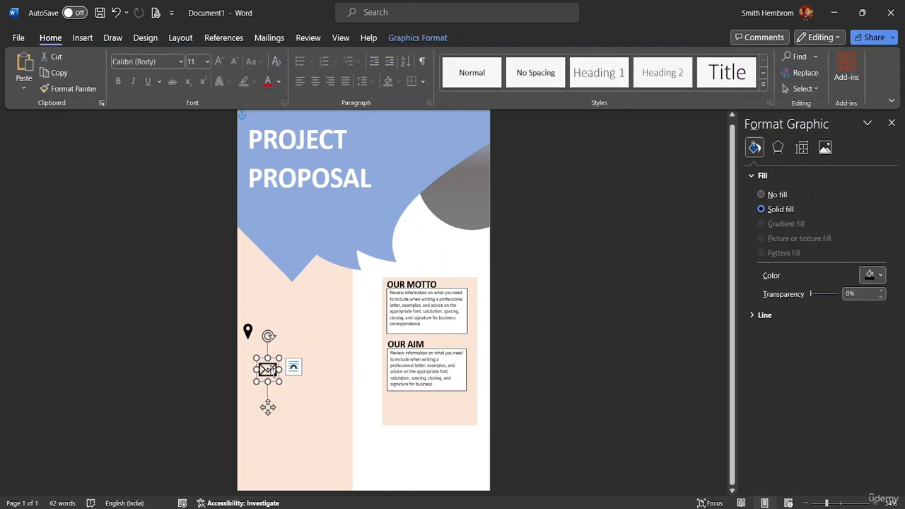
left_click_drag(267, 374, 251, 424)
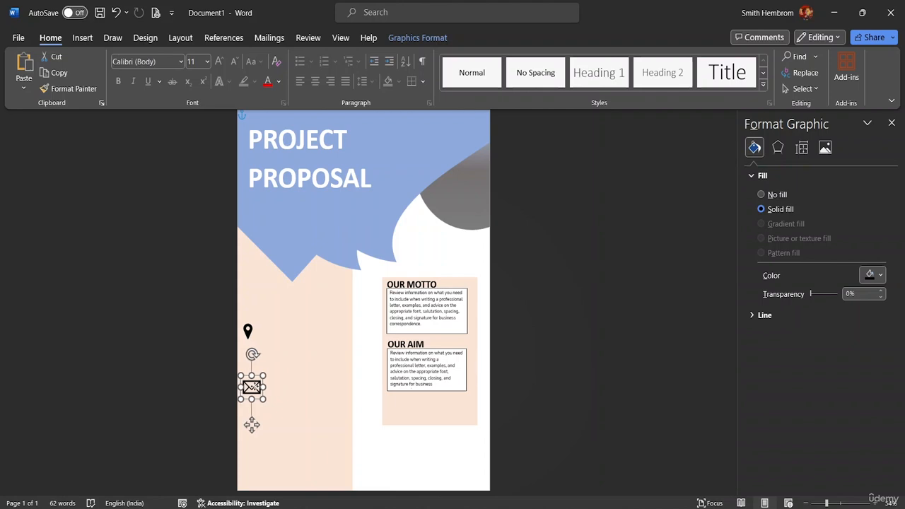
Search the stock icons for "phone" and insert the plain telephone handset icon.
left_click(312, 332)
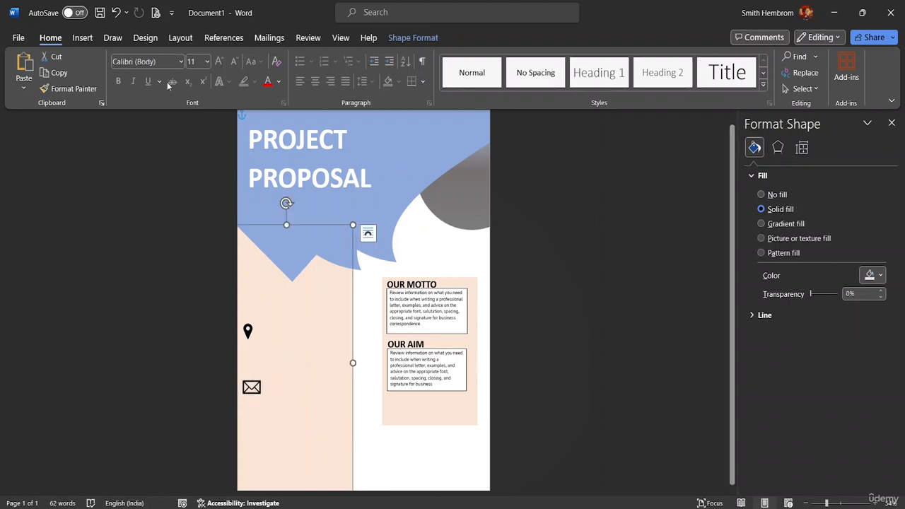
left_click(82, 37)
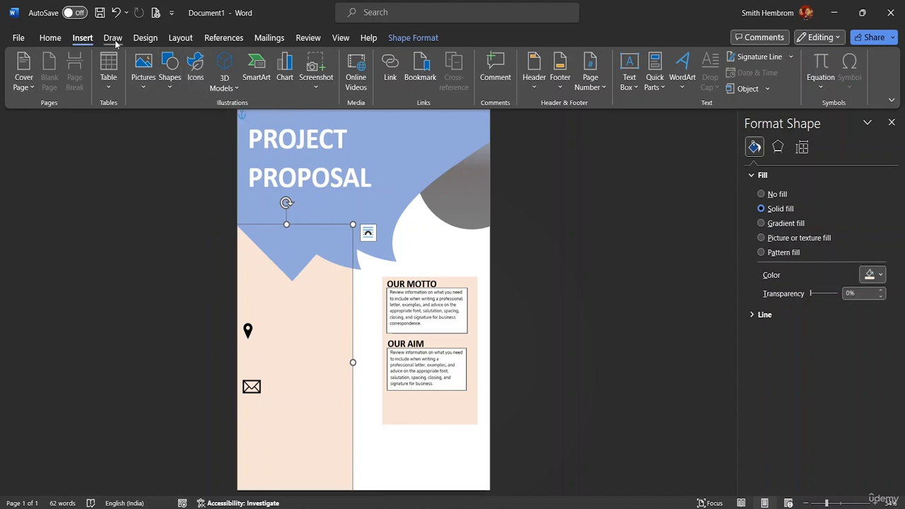
left_click(195, 68)
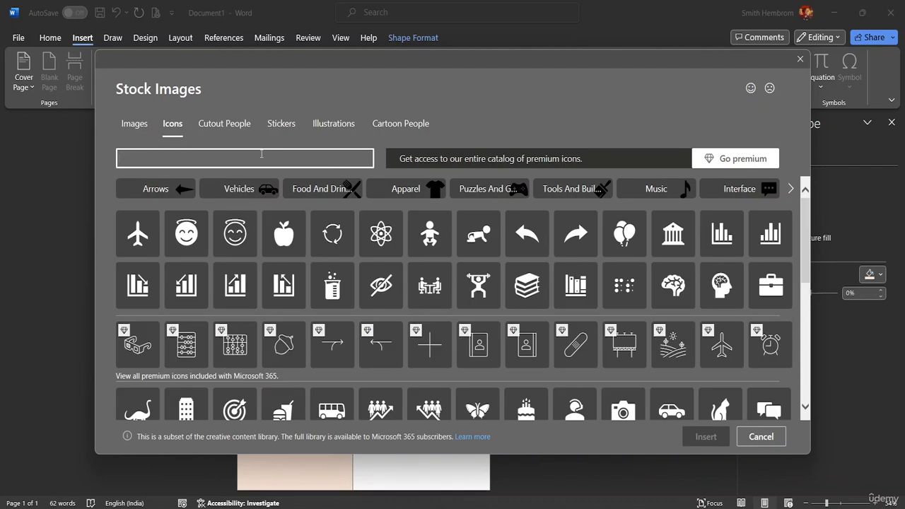
type("ph")
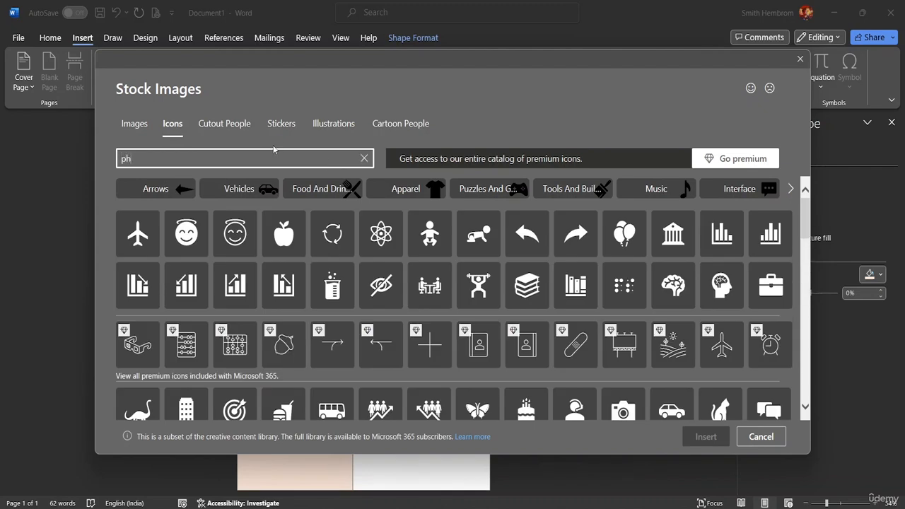
type("one")
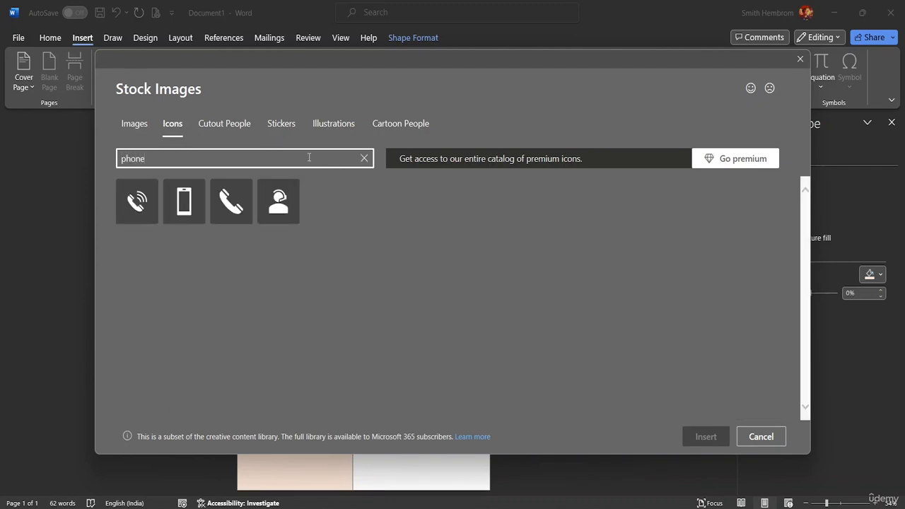
left_click(233, 214)
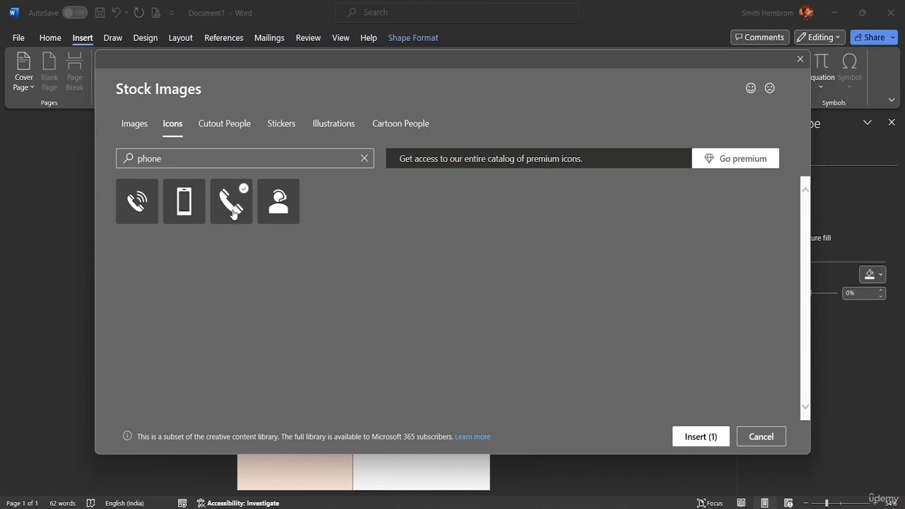
left_click(682, 441)
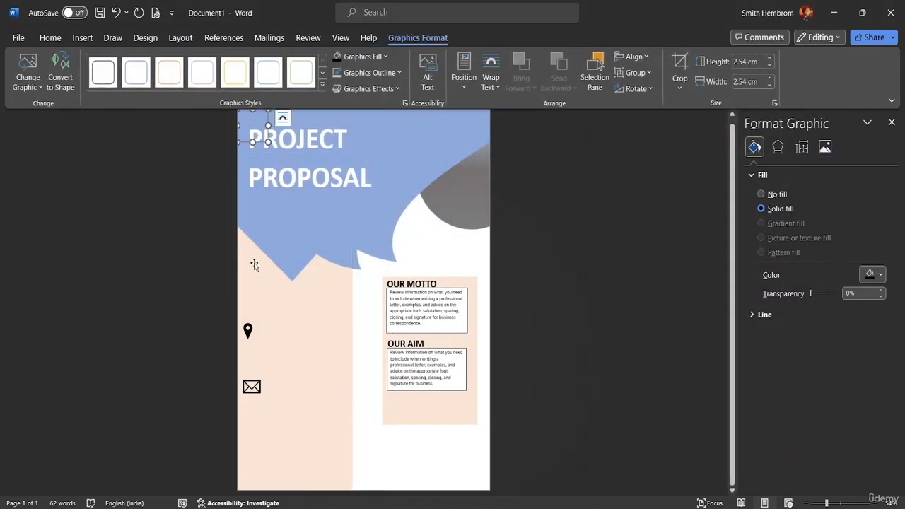
Give the handset icon Square text wrapping and place it on the peach panel below the envelope, sized about 1.76 cm.
left_click(490, 78)
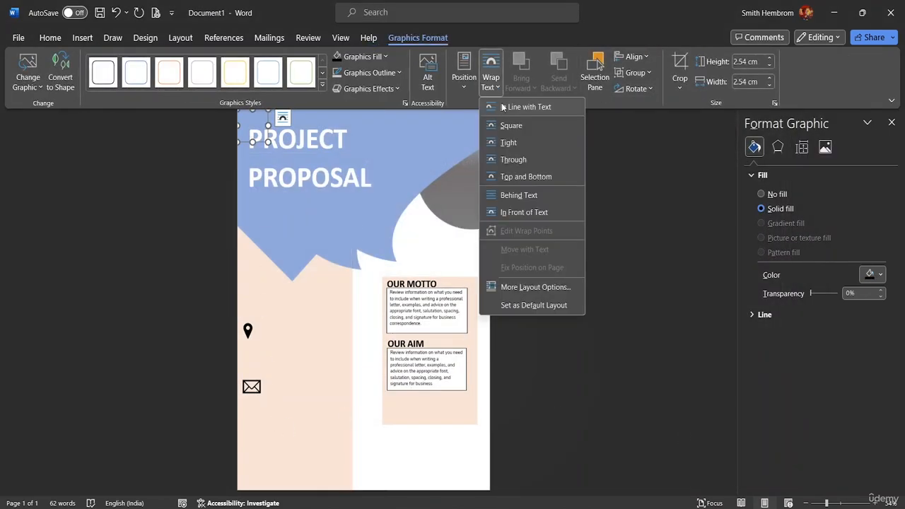
left_click(508, 126)
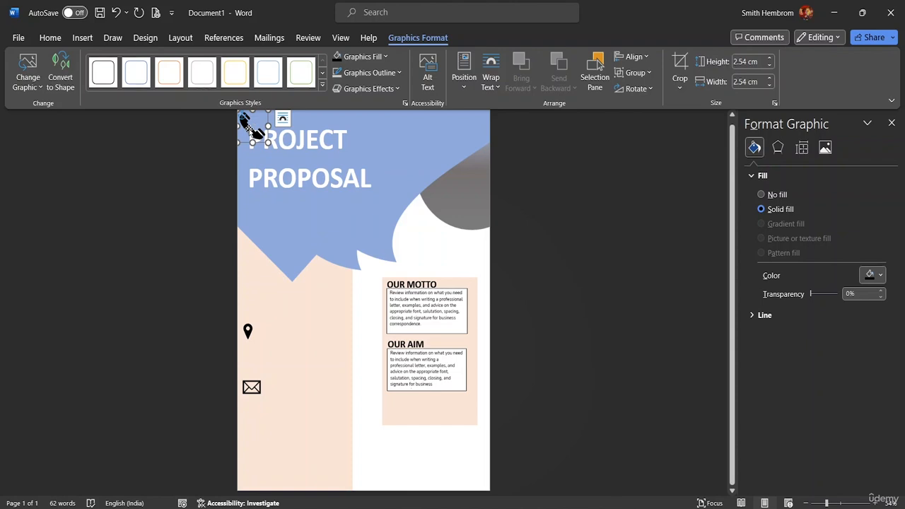
left_click_drag(246, 126, 247, 474)
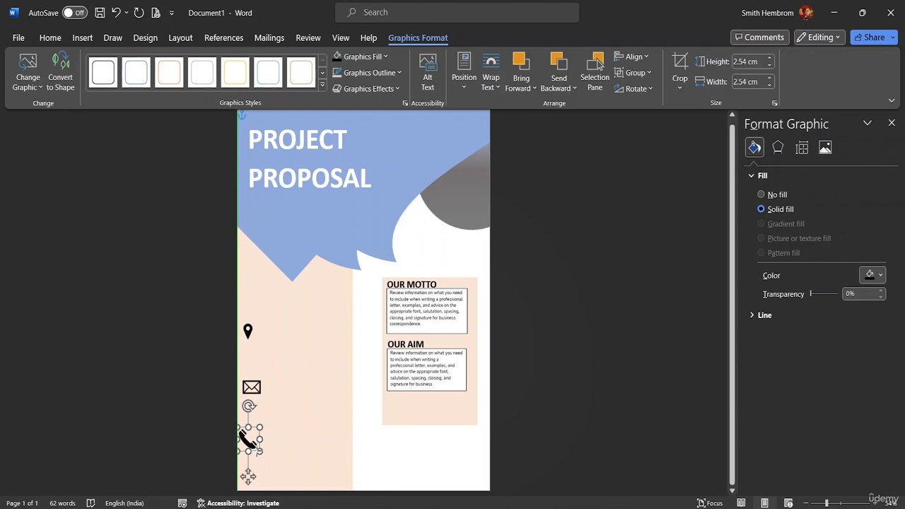
left_click(247, 438)
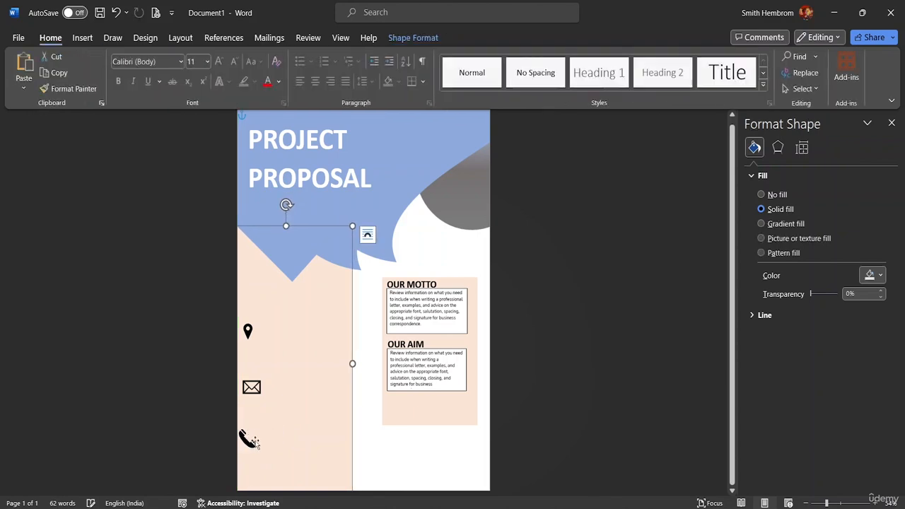
Align the location pin, envelope and handset icons to each other with Align Left.
left_click(248, 438)
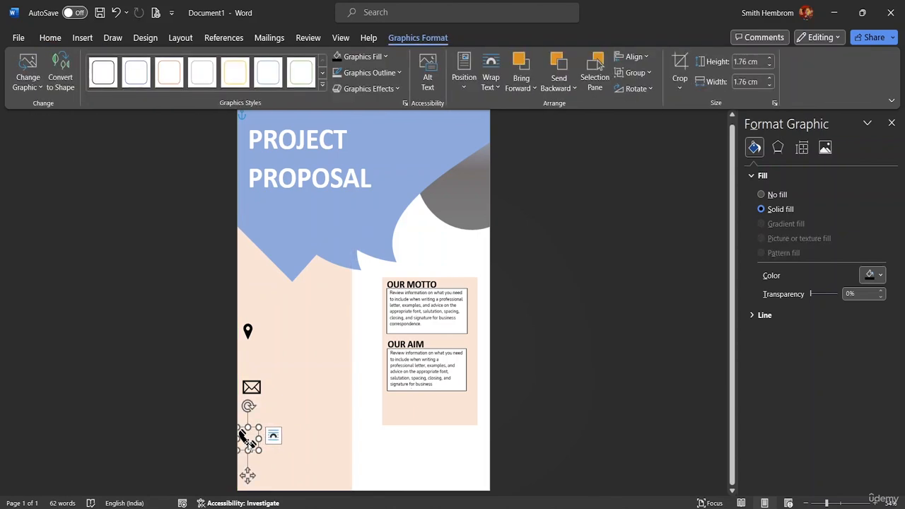
left_click(256, 393, "shift")
left_click(253, 386, "shift")
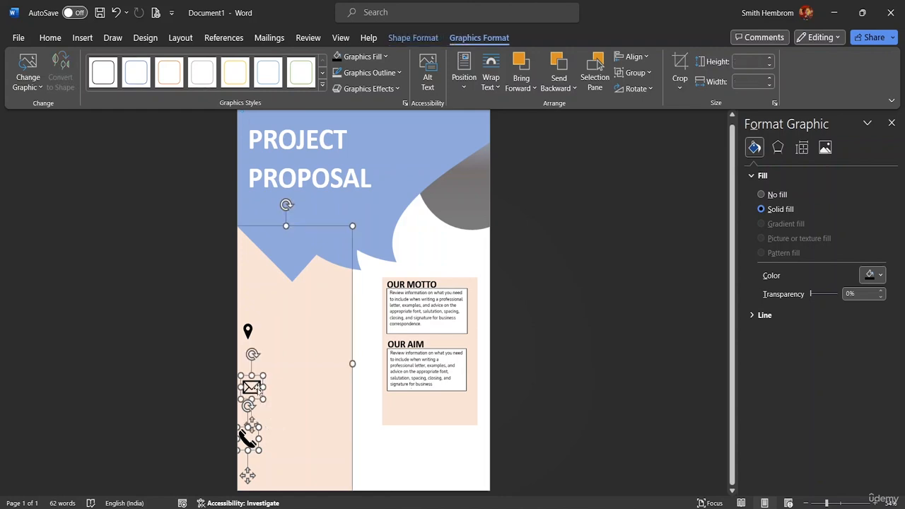
left_click(251, 329, "shift")
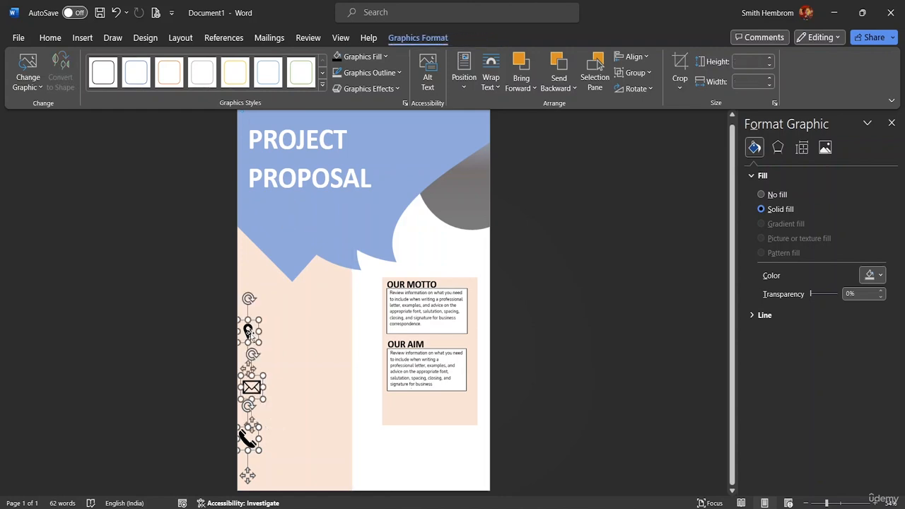
left_click(249, 330, "shift")
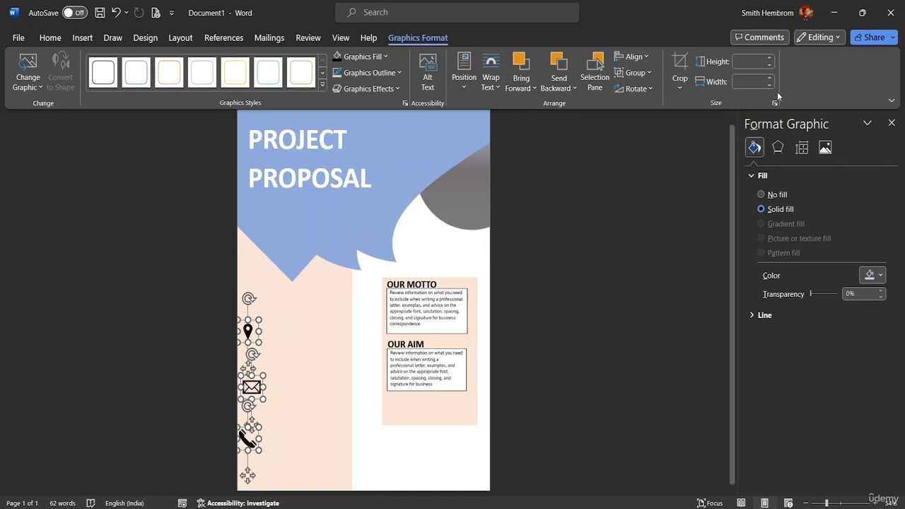
left_click(645, 58)
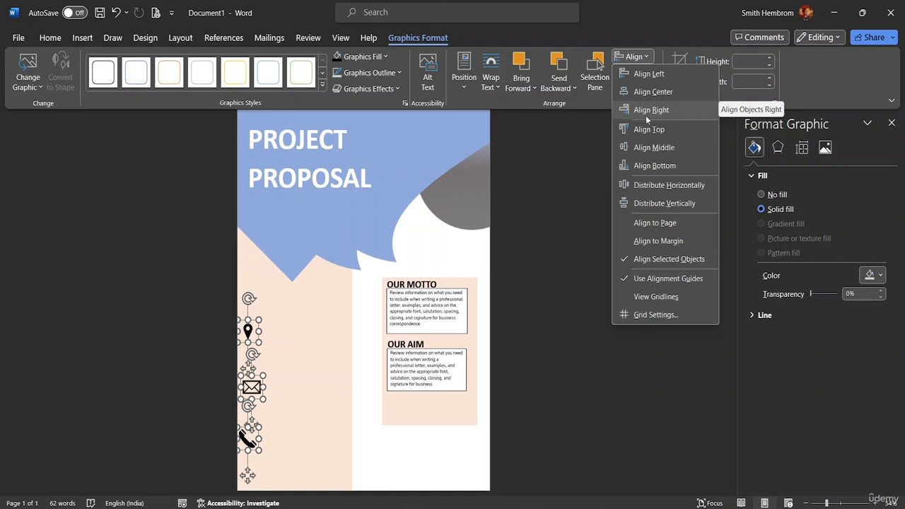
left_click(649, 73)
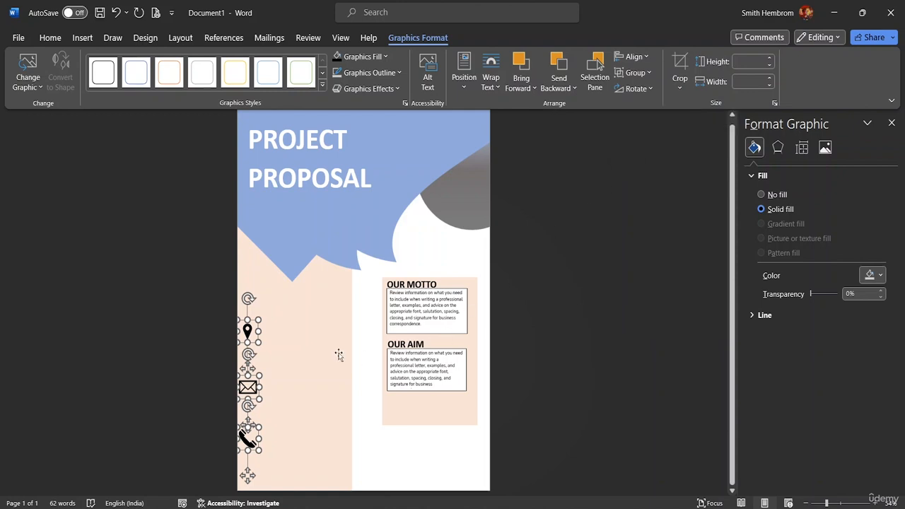
Group the three contact icons and shift the group slightly inward from the peach panel's left edge.
right_click(253, 342)
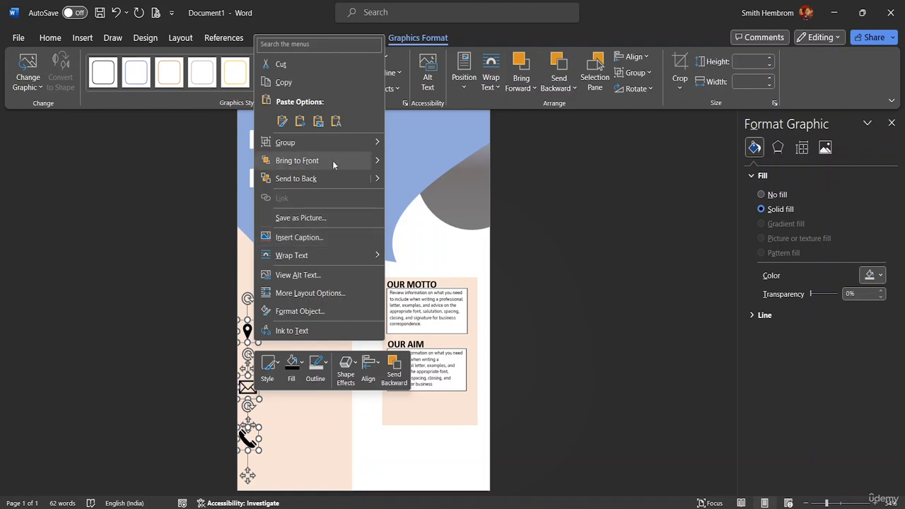
mouse_move(332, 148)
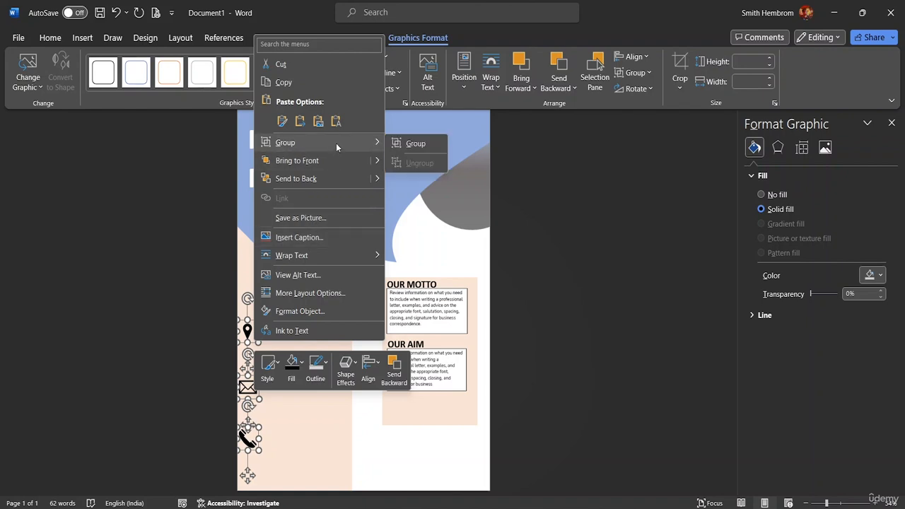
left_click(414, 144)
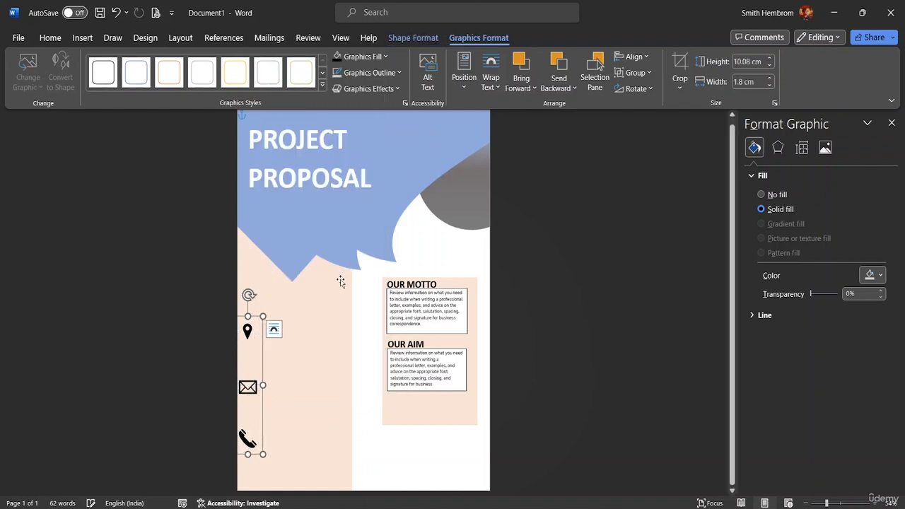
left_click(252, 364)
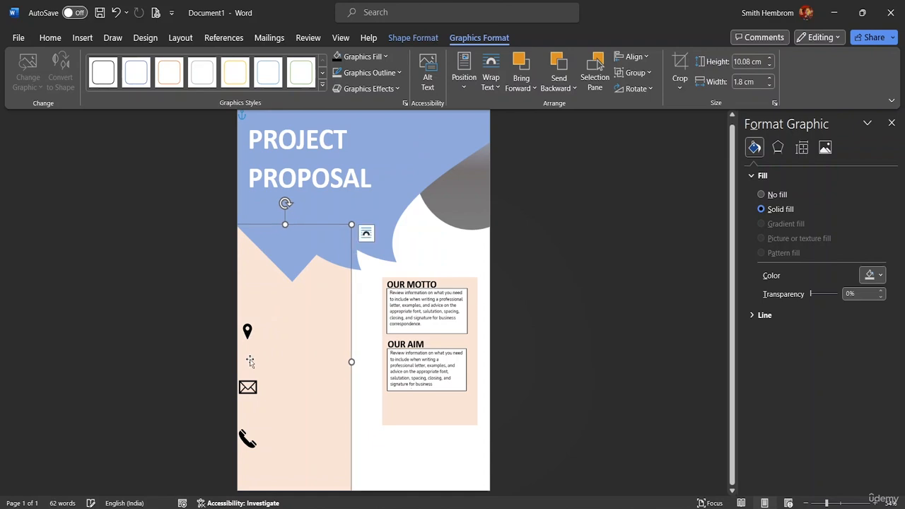
left_click(249, 330)
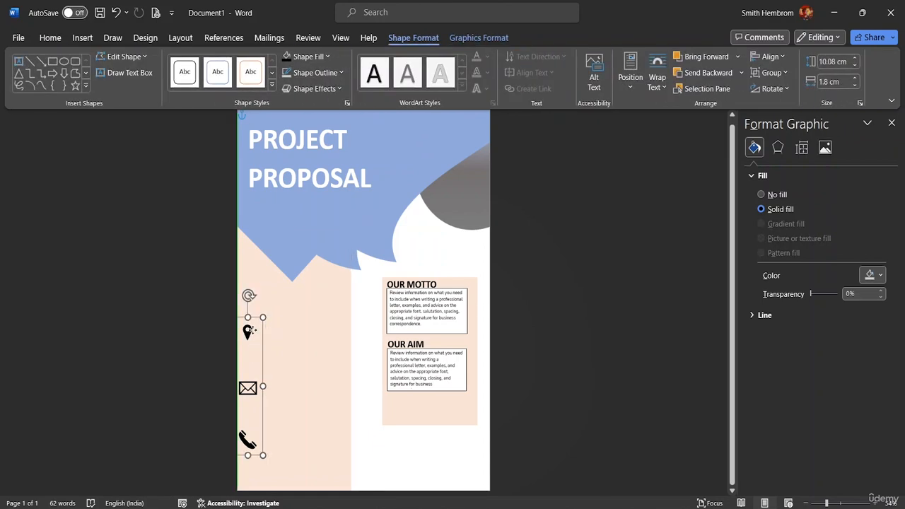
mouse_move(248, 331)
left_mouse_down()
mouse_move(261, 338)
mouse_move(252, 335)
left_mouse_up()
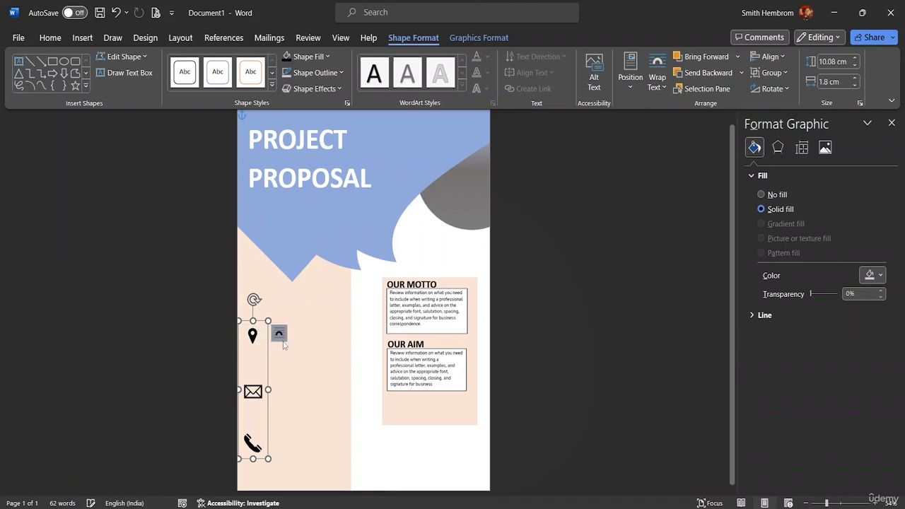
left_click(340, 370)
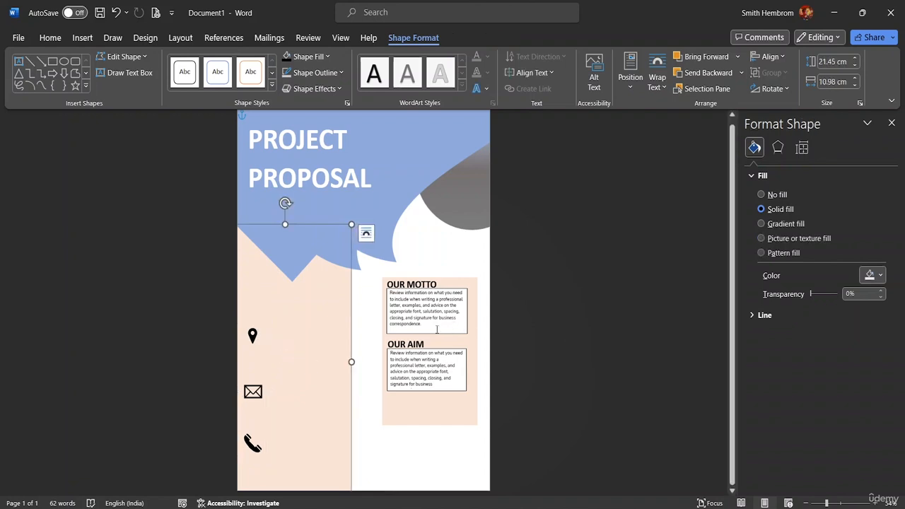
Select the paragraph under OUR MOTTO, and start a new text box for the tall peach panel.
left_click_drag(430, 326, 389, 290)
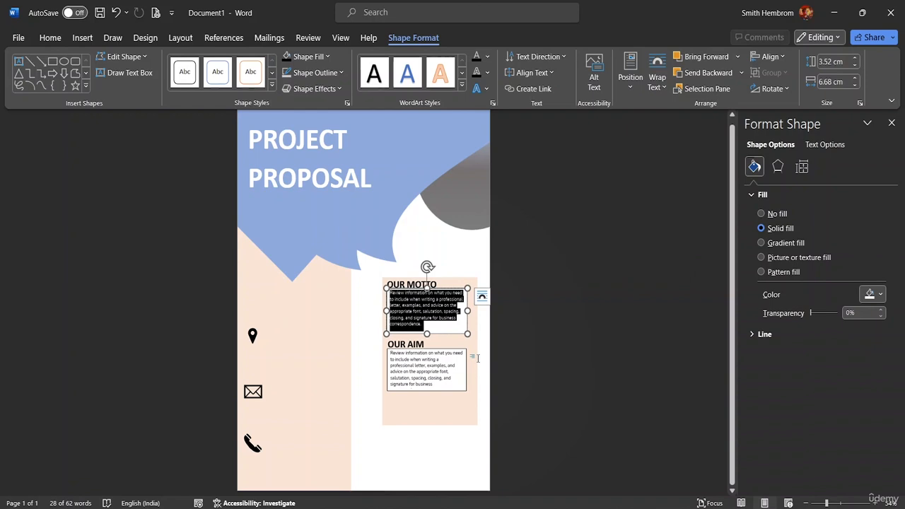
left_click(268, 332)
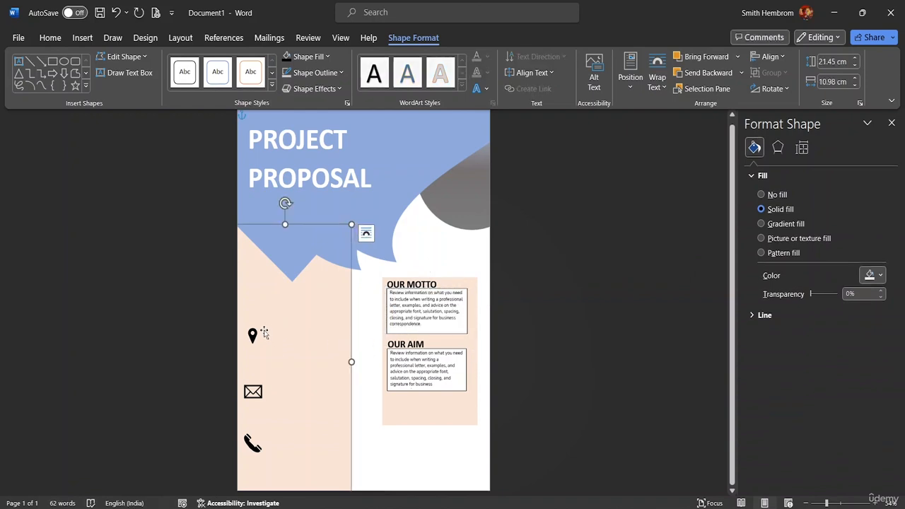
left_click(125, 73)
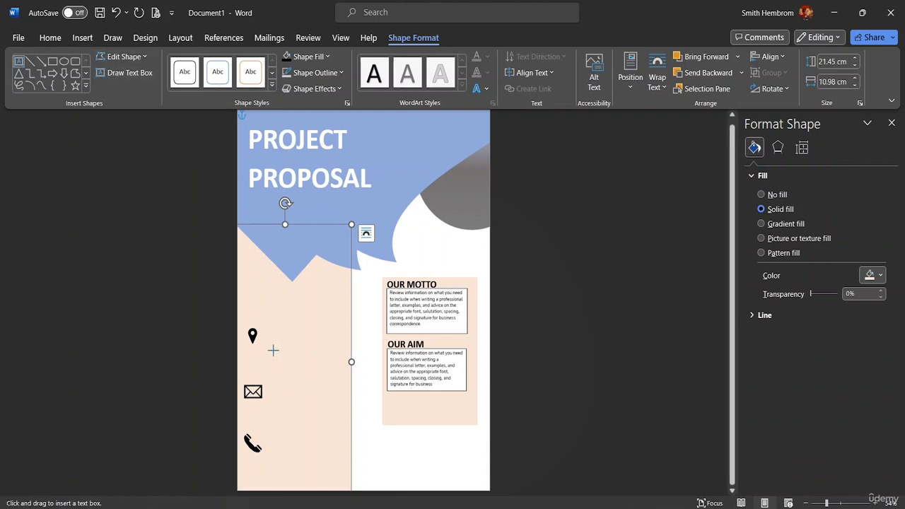